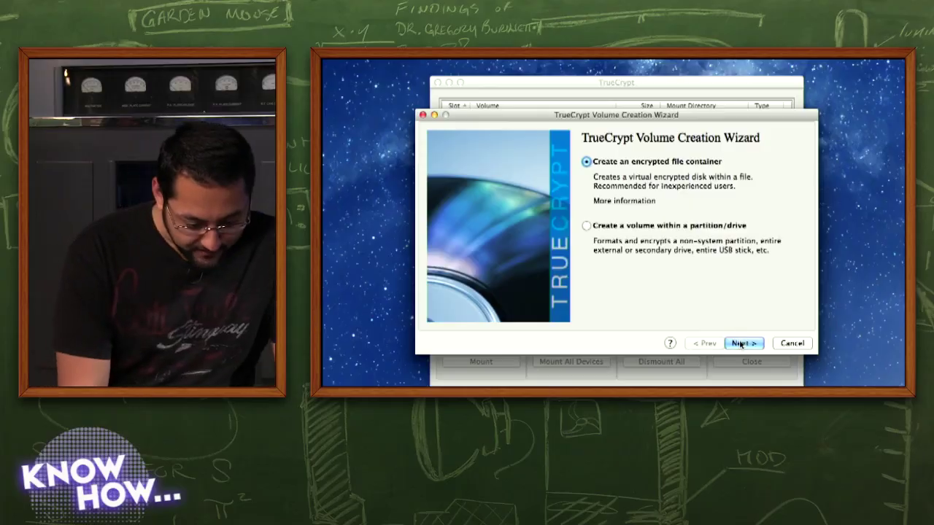
- Advance the Volume Creation Wizard for a file container to the Volume Type step
{"action": "left_click", "coordinate": [740, 343]}
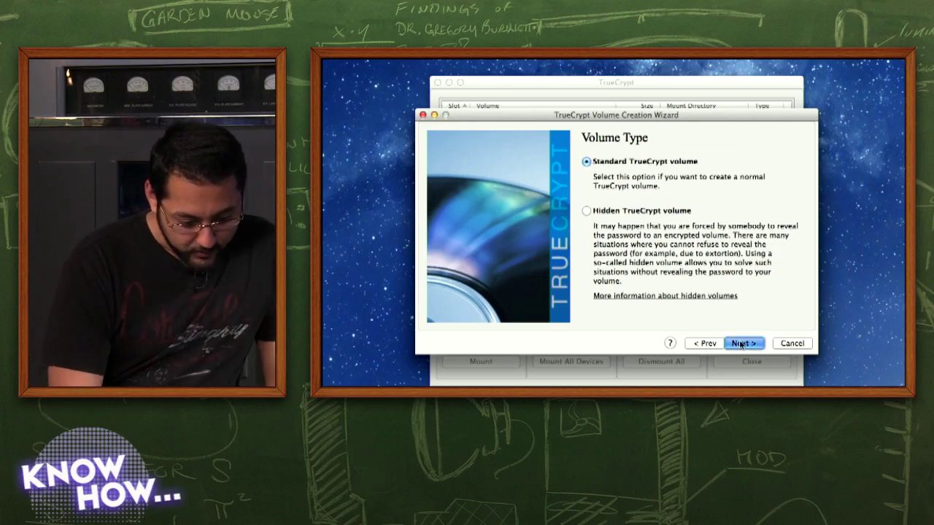
- Keep a standard volume and save the container as my great novel.txt on the Desktop
{"action": "left_click", "coordinate": [741, 344]}
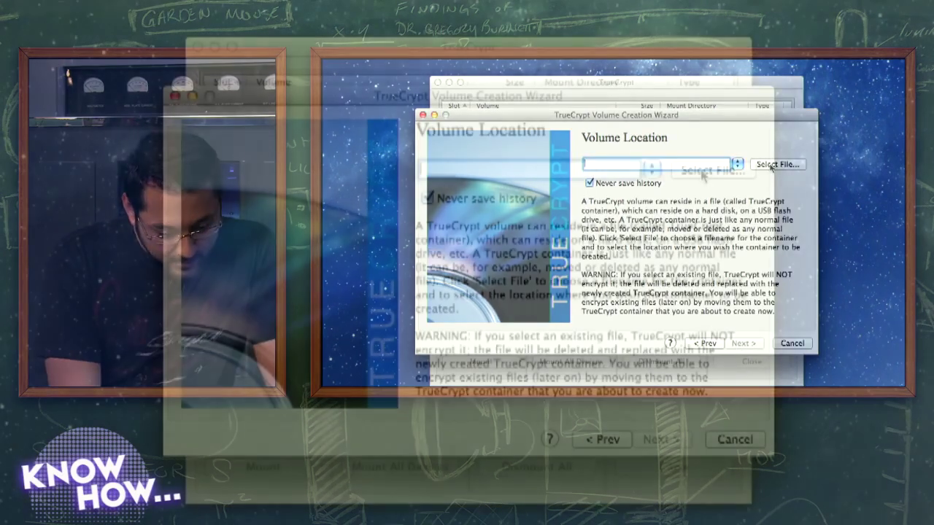
{"action": "left_click", "coordinate": [772, 165]}
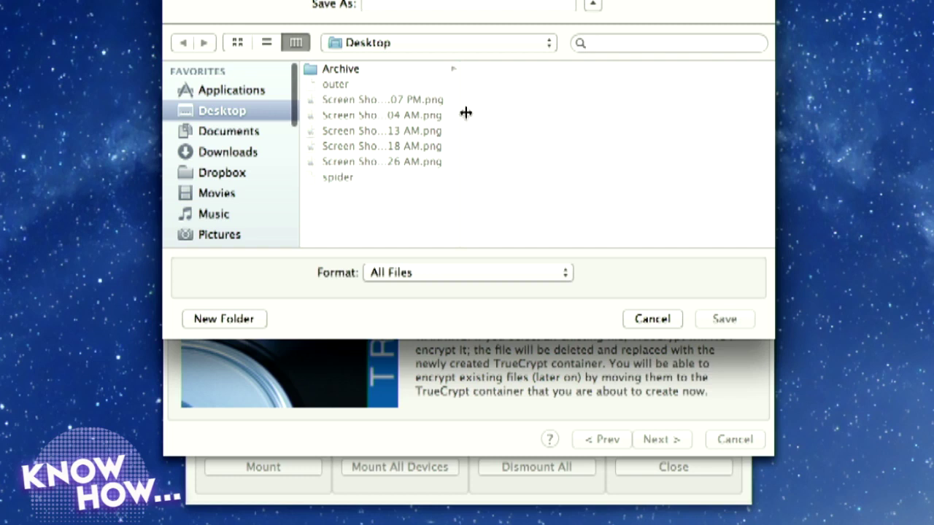
{"action": "left_click", "coordinate": [368, 106]}
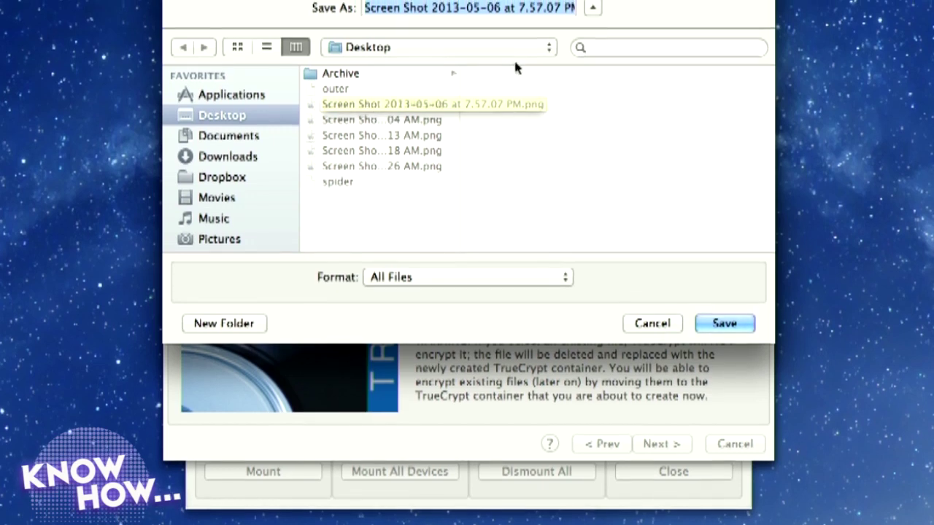
{"action": "key", "text": "BackSpace"}
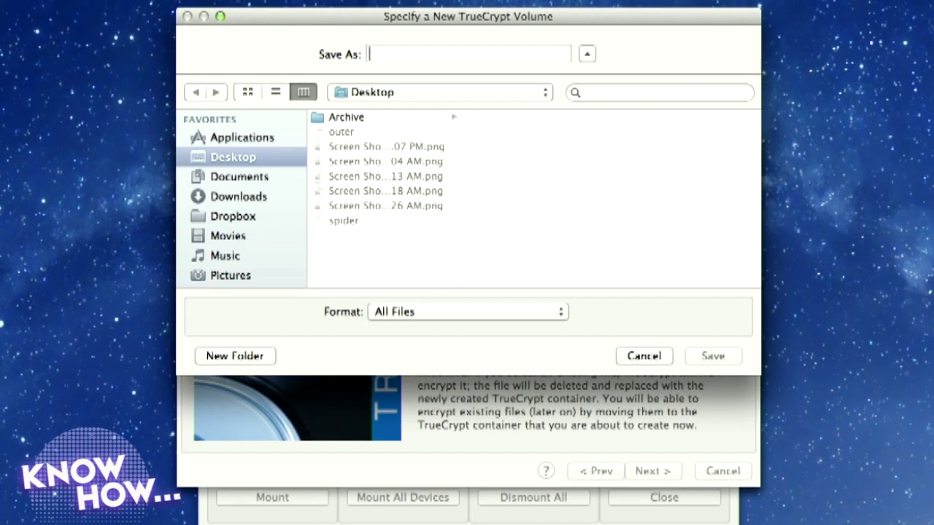
{"action": "type", "text": "my great novel.txt"}
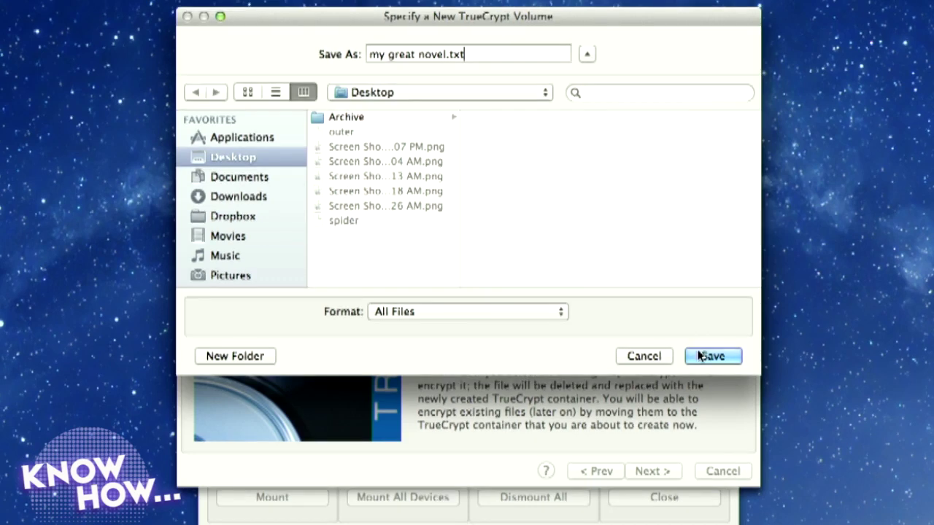
{"action": "left_click", "coordinate": [700, 356]}
{"action": "left_click", "coordinate": [649, 472]}
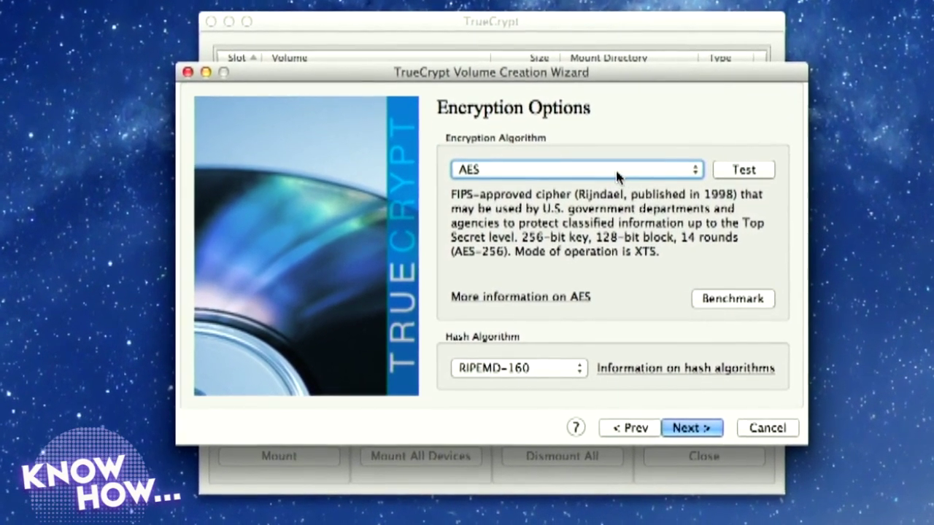
- Keep AES encryption with RIPEMD-160 hashing, then enter a volume size of 20 MB
{"action": "left_click", "coordinate": [613, 182]}
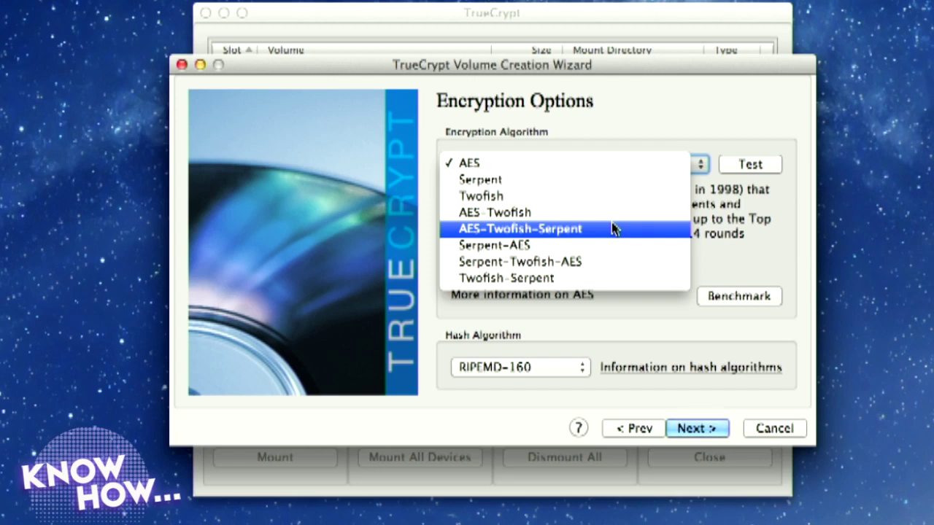
{"action": "left_click", "coordinate": [574, 162]}
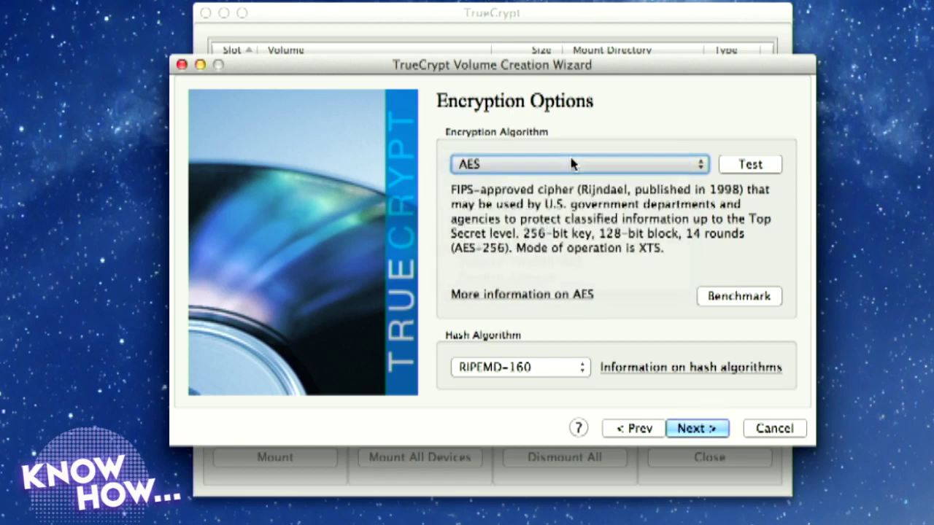
{"action": "left_click", "coordinate": [571, 370]}
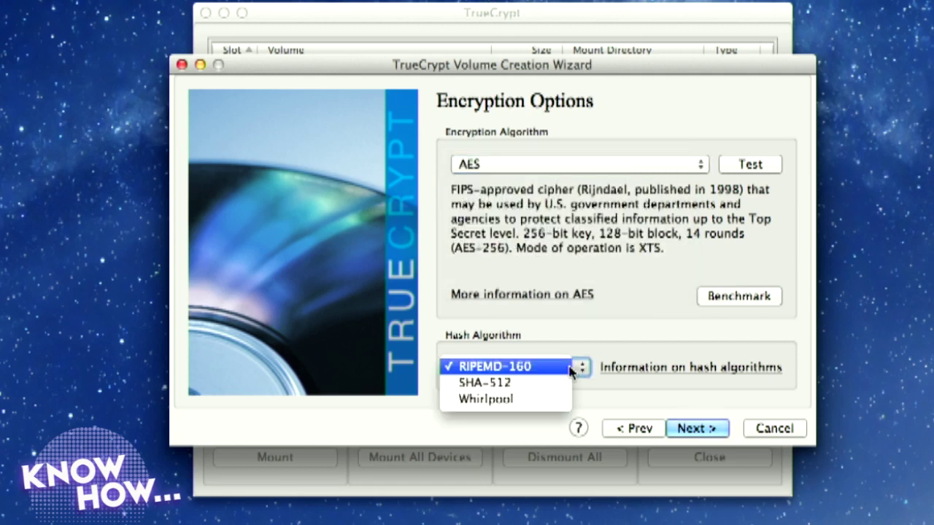
{"action": "left_click", "coordinate": [609, 310]}
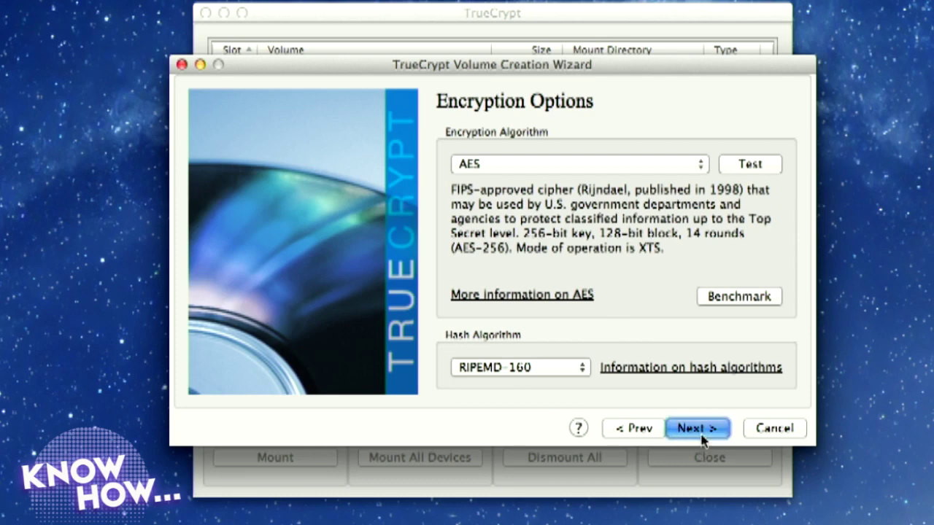
{"action": "left_click", "coordinate": [700, 435]}
{"action": "type", "text": "20"}
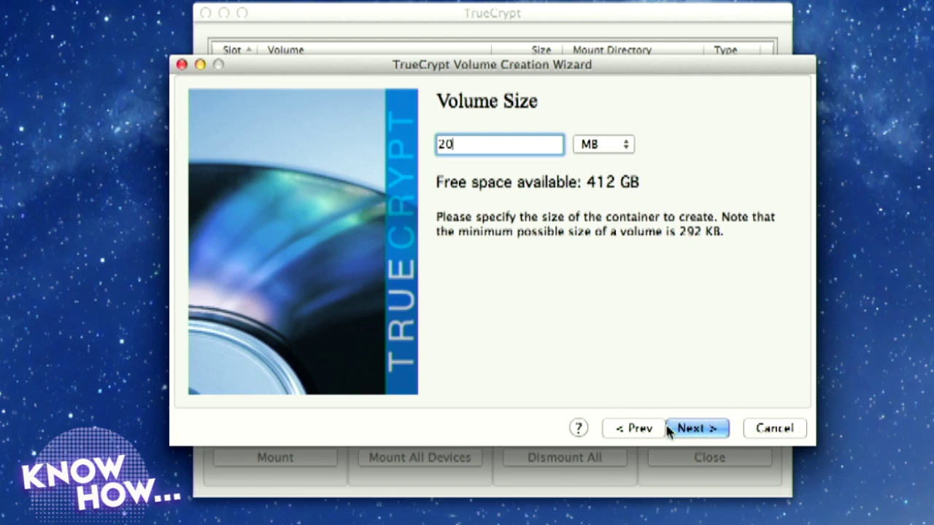
- Accept the 20 MB size and advance to the Volume Password step
{"action": "left_click", "coordinate": [708, 438]}
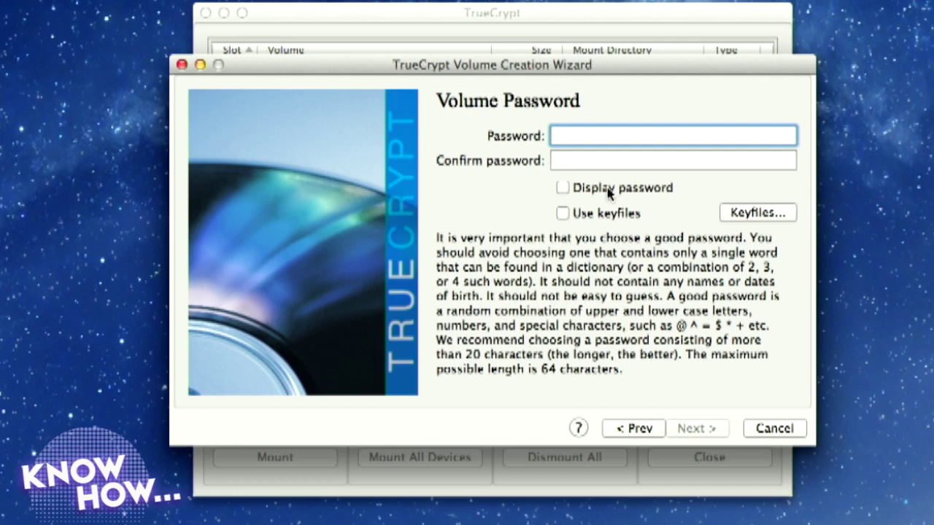
- Enter and confirm the volume password in plain view, and enable keyfile use
{"action": "left_click", "coordinate": [609, 189]}
{"action": "left_click", "coordinate": [576, 135]}
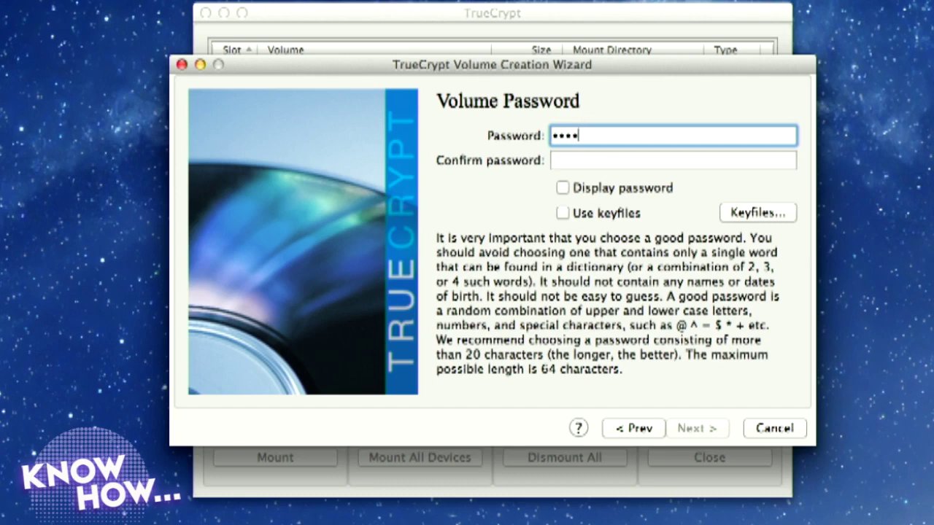
{"action": "left_click", "coordinate": [622, 189]}
{"action": "left_click", "coordinate": [631, 137]}
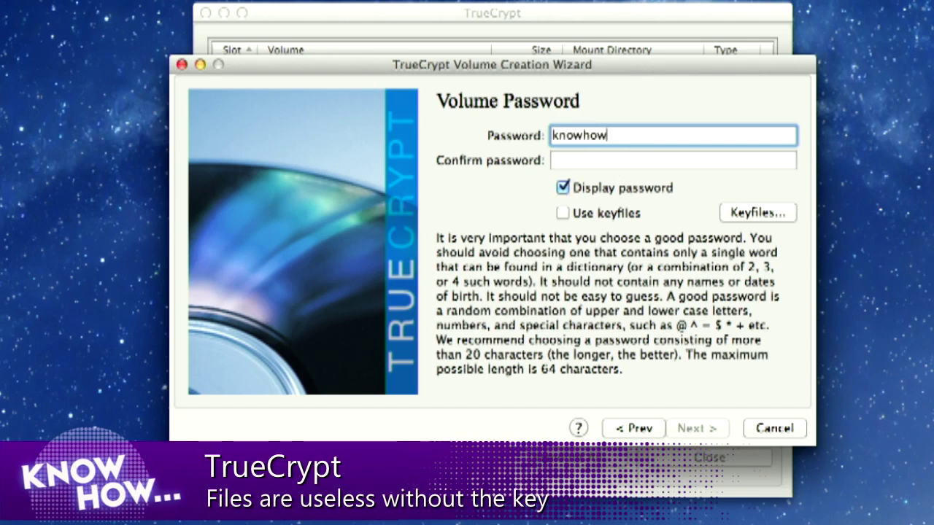
{"action": "left_click", "coordinate": [673, 160]}
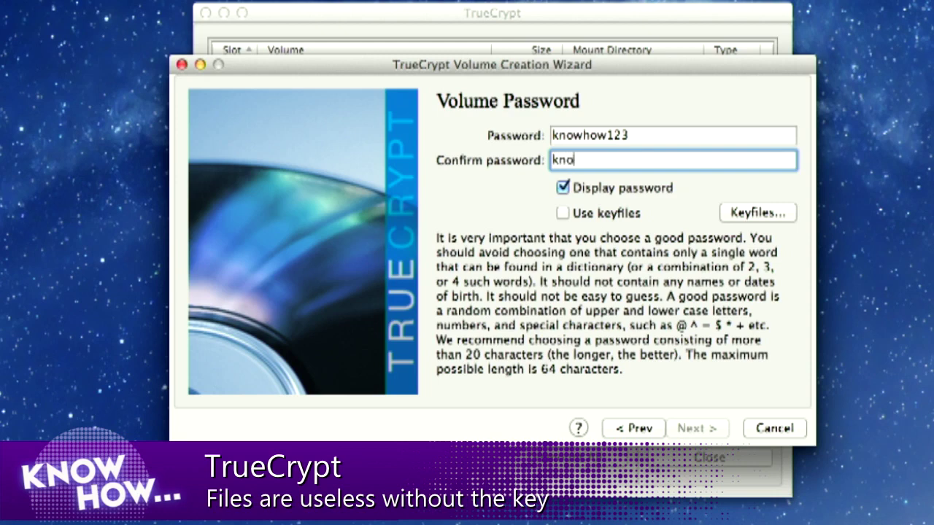
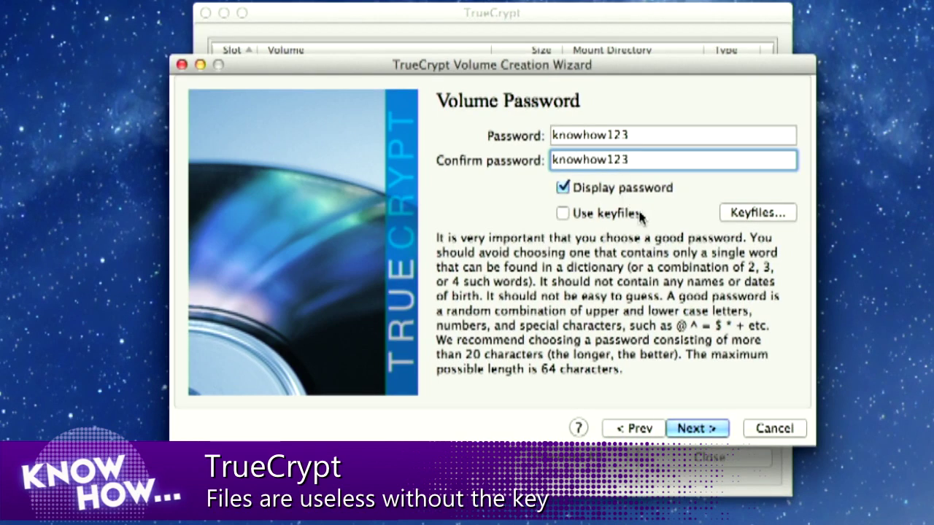
{"action": "left_click", "coordinate": [614, 220]}
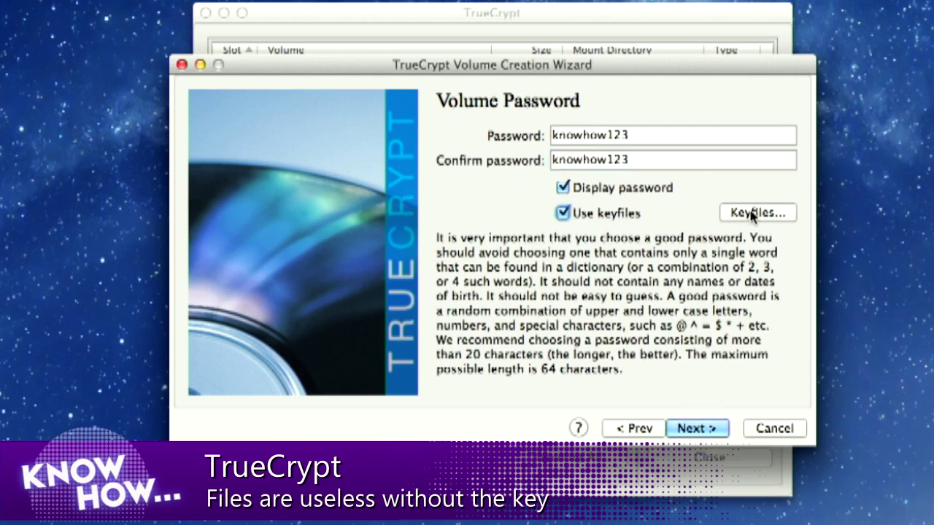
{"action": "left_click", "coordinate": [755, 213]}
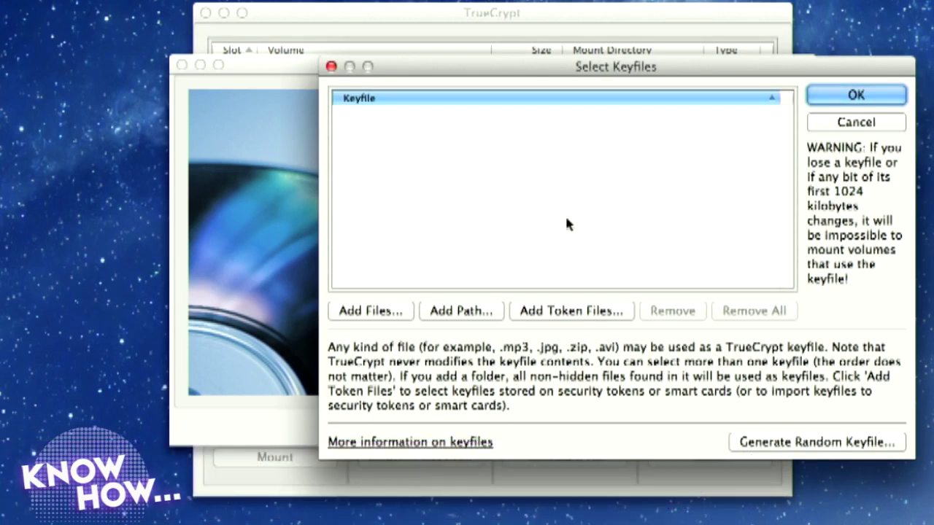
- Add Screen Shot 2013-05-06 at 7.57.07 PM.png as the keyfile and accept the short-password warning
{"action": "left_click", "coordinate": [390, 313]}
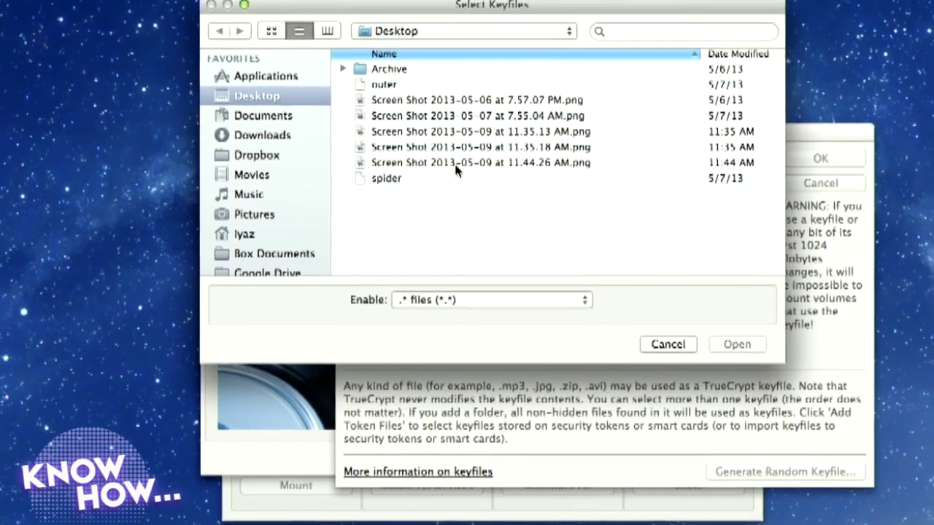
{"action": "left_click", "coordinate": [435, 108]}
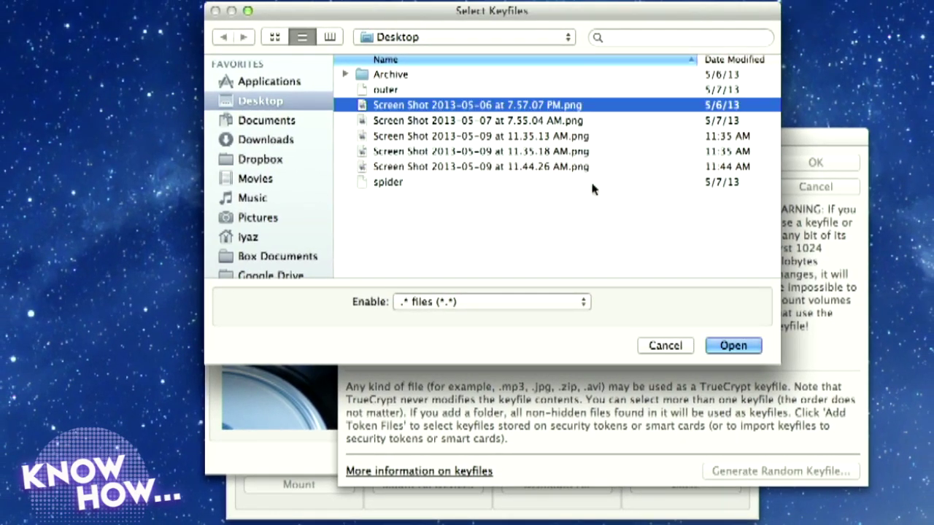
{"action": "left_click", "coordinate": [735, 347]}
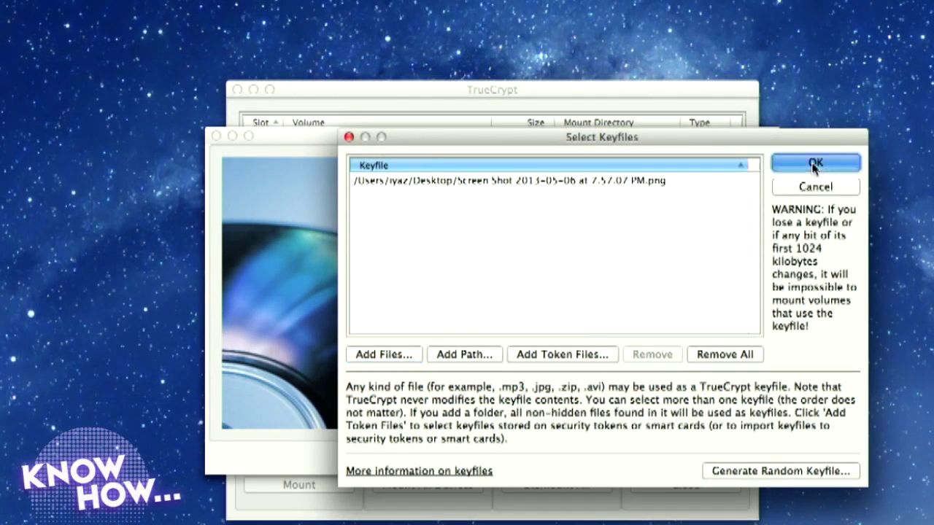
{"action": "left_click", "coordinate": [814, 165]}
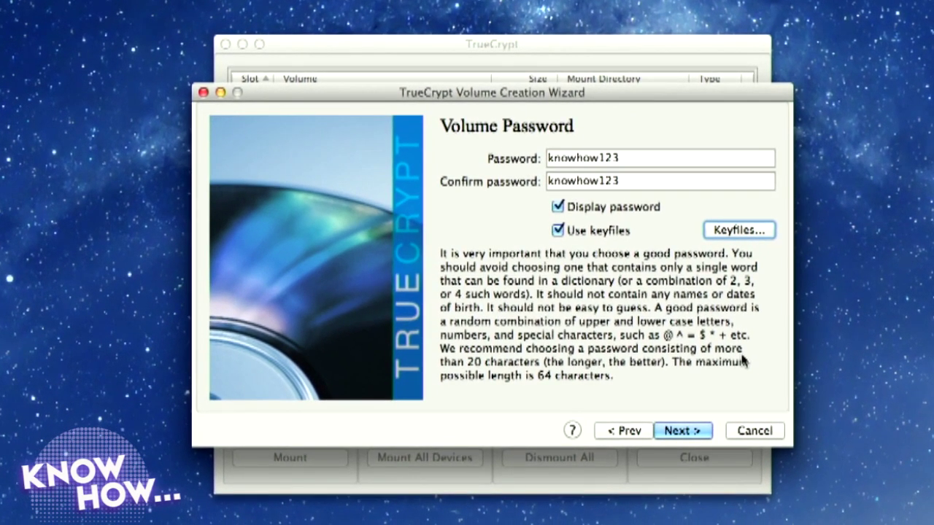
{"action": "left_click", "coordinate": [693, 430]}
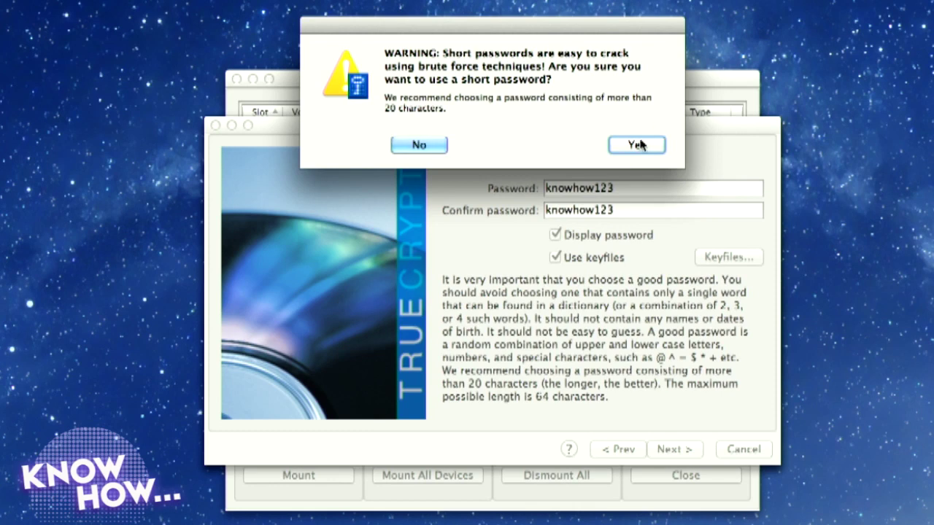
{"action": "left_click", "coordinate": [615, 149]}
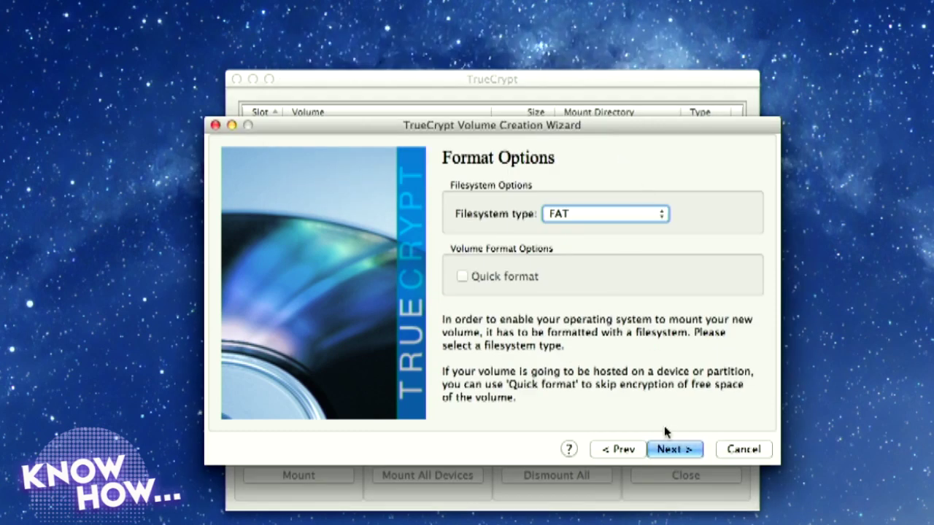
- Keep FAT as the filesystem, format the 20 MB container, and acknowledge the success message
{"action": "left_click", "coordinate": [644, 222]}
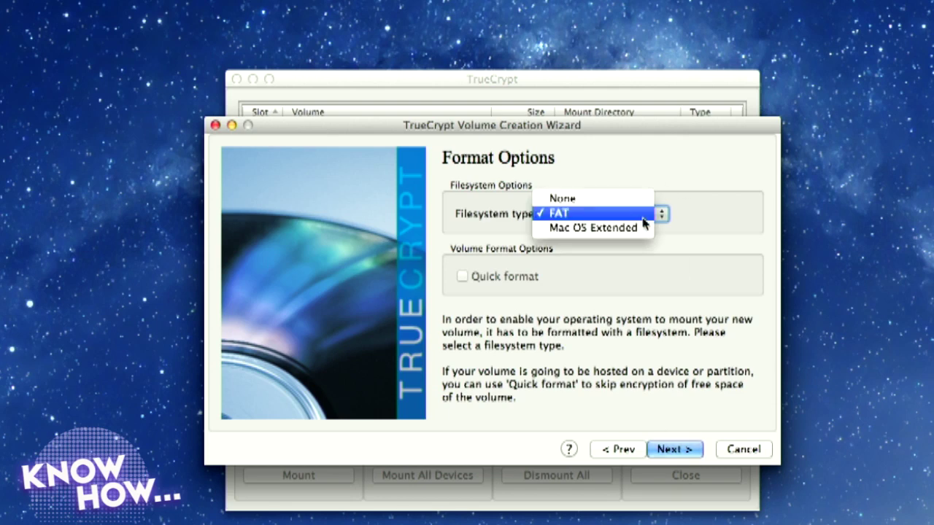
{"action": "left_click", "coordinate": [644, 219]}
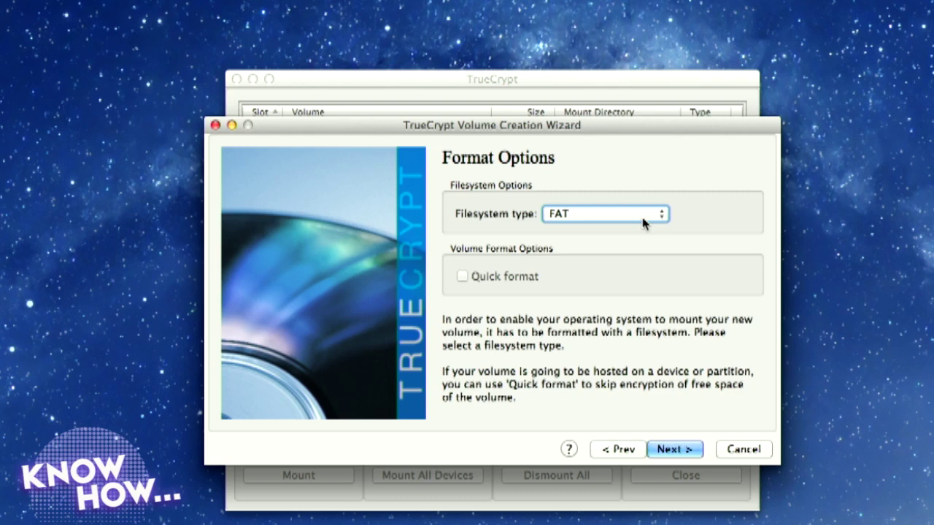
{"action": "left_click", "coordinate": [645, 223]}
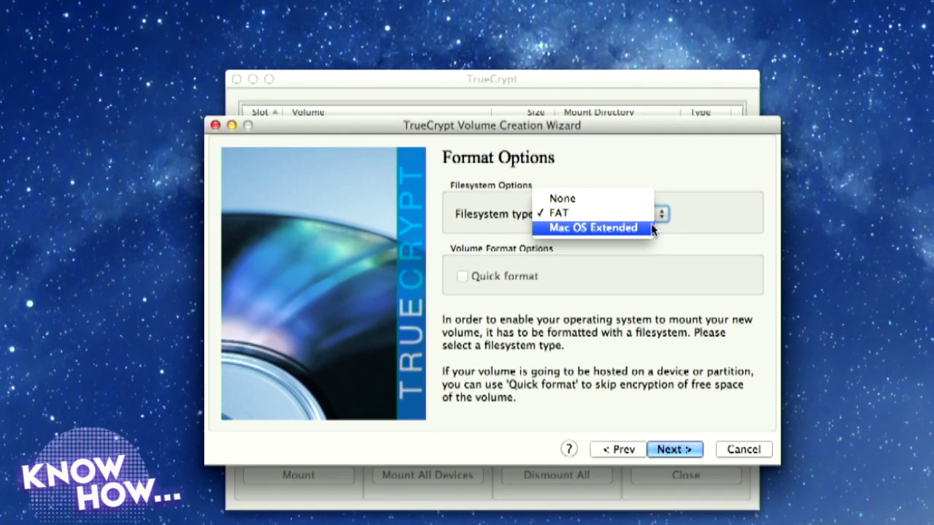
{"action": "left_click", "coordinate": [631, 212]}
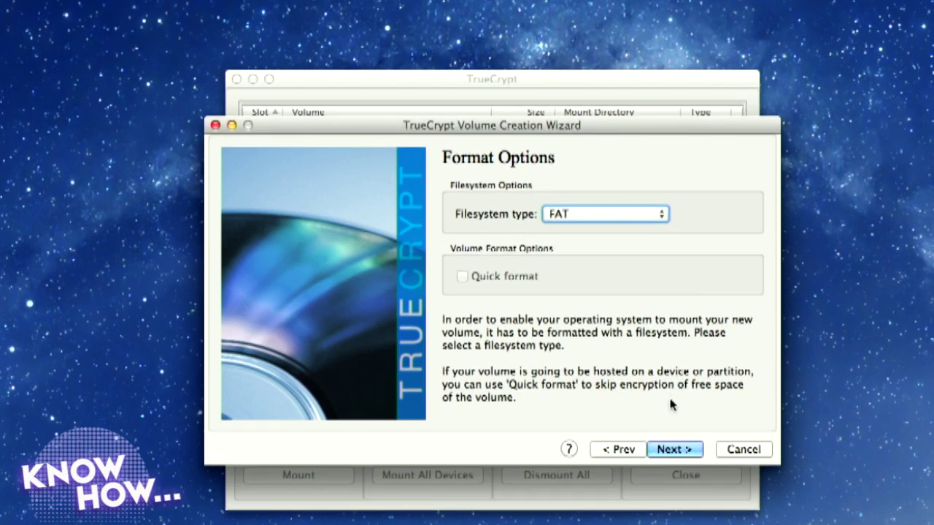
{"action": "left_click", "coordinate": [673, 447]}
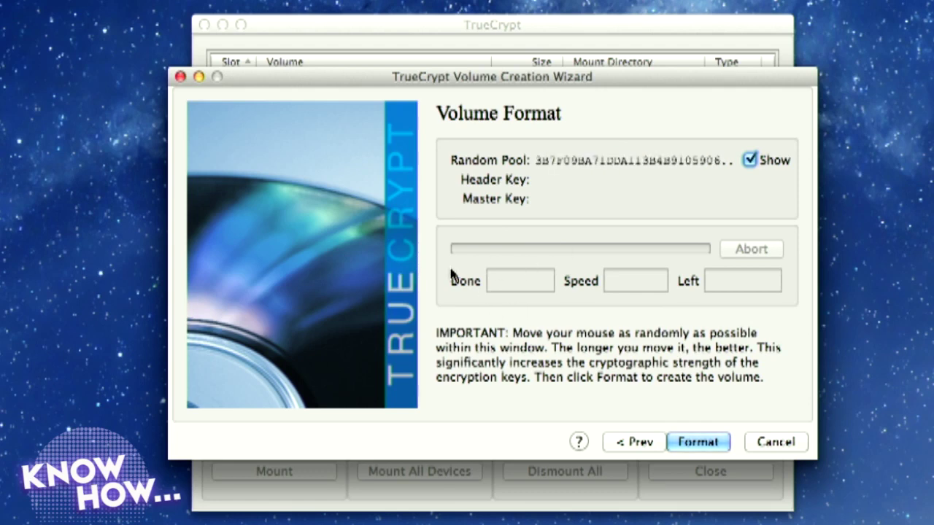
{"action": "left_click", "coordinate": [714, 441]}
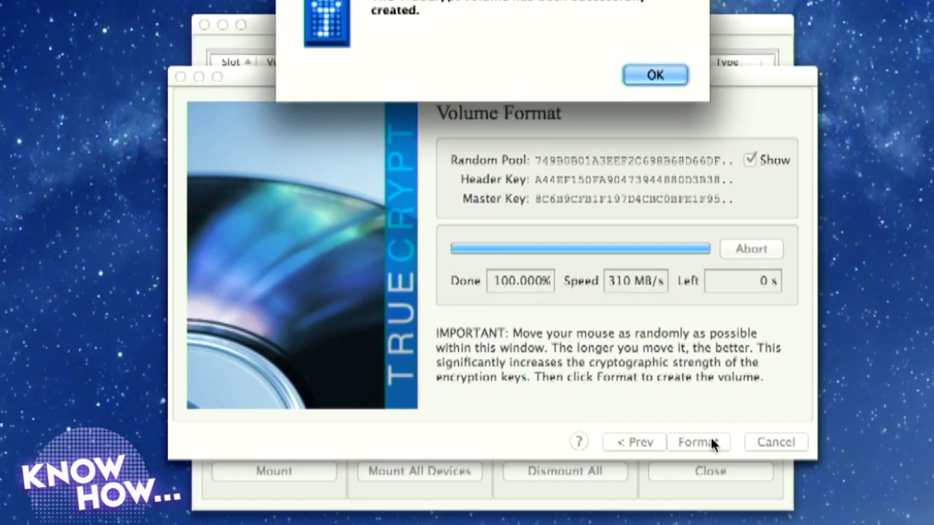
{"action": "left_click", "coordinate": [678, 80]}
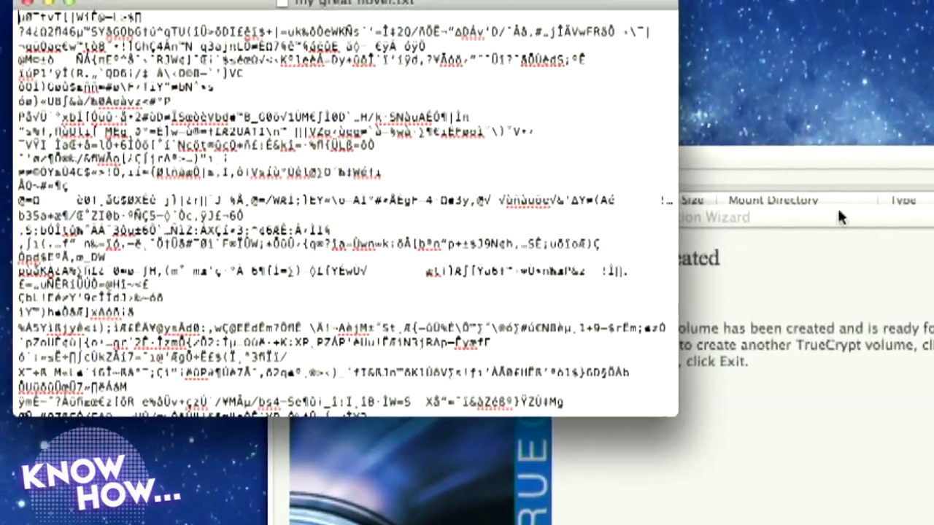
- Scroll through the scrambled text of my great novel.txt and select it as the volume to mount
{"action": "scroll", "coordinate": [394, 197], "scroll_direction": "down", "scroll_amount": 15}
{"action": "scroll", "coordinate": [534, 252], "scroll_direction": "down", "scroll_amount": 10}
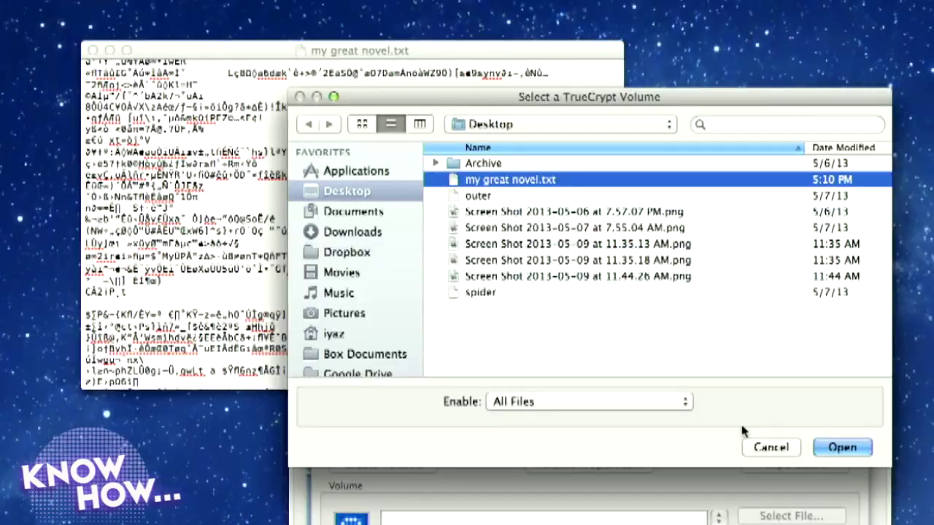
{"action": "left_click", "coordinate": [842, 447]}
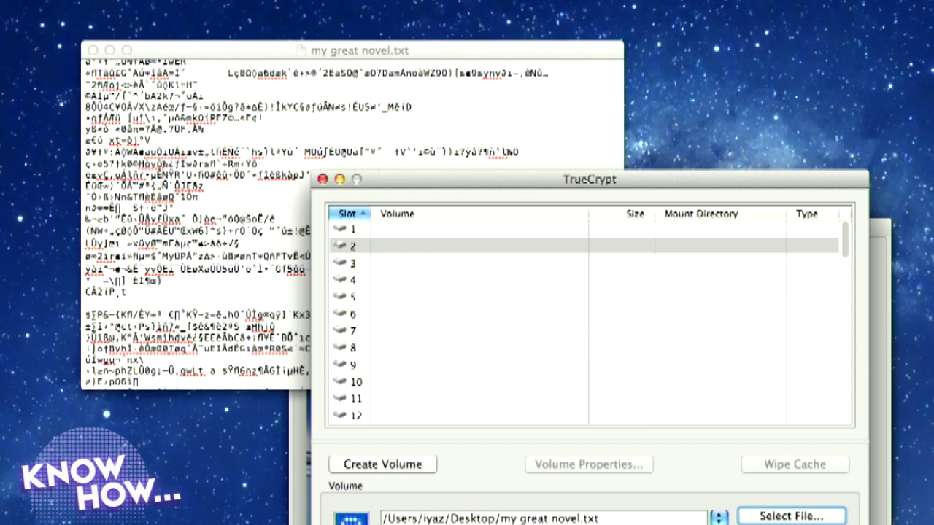
- Try mounting my great novel.txt with the password alone and dismiss the incorrect-password warning
{"action": "type", "text": "****"}
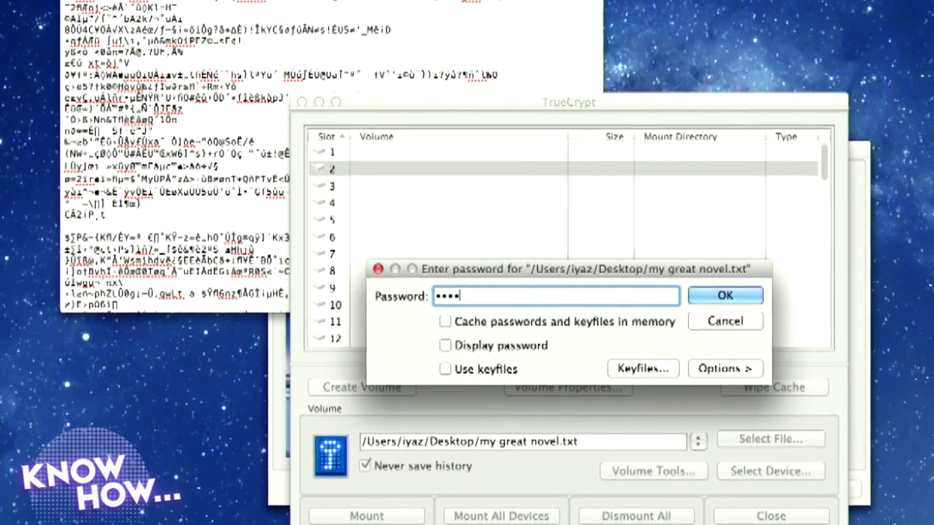
{"action": "type", "text": "*******"}
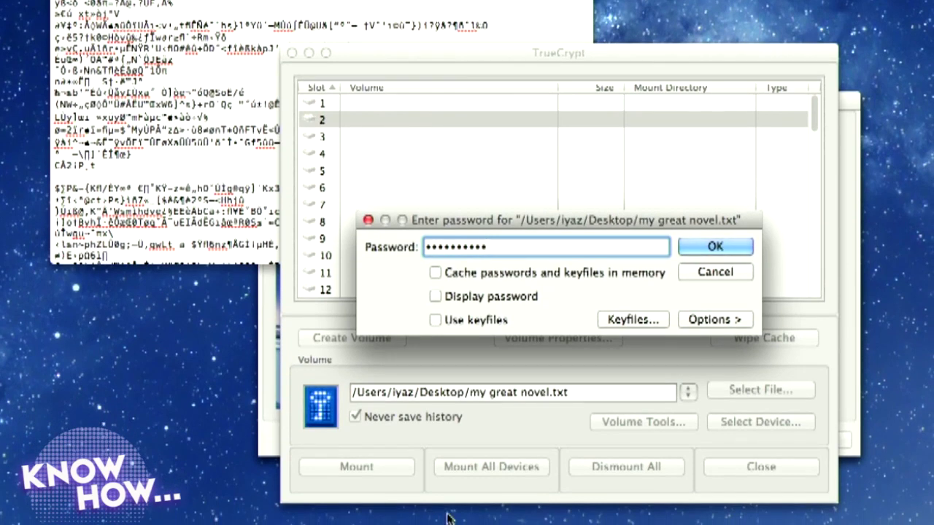
{"action": "left_click", "coordinate": [707, 249]}
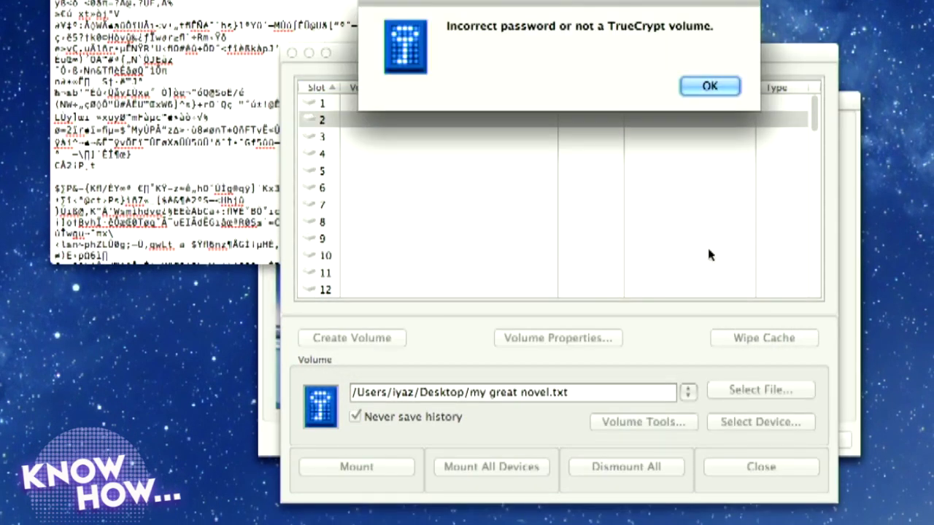
{"action": "key", "text": "Return"}
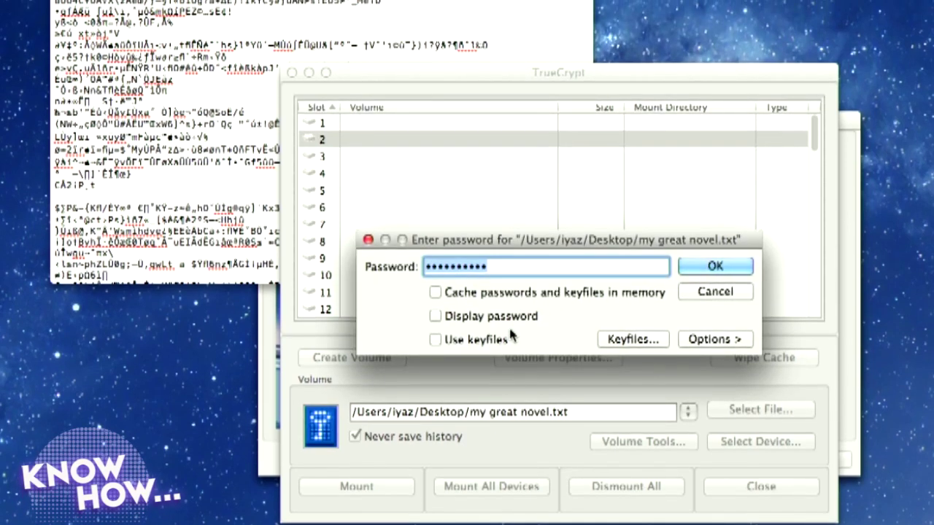
- Add the 7.57.07 PM screenshot as keyfile and mount the volume as NO NAME
{"action": "left_click", "coordinate": [435, 339]}
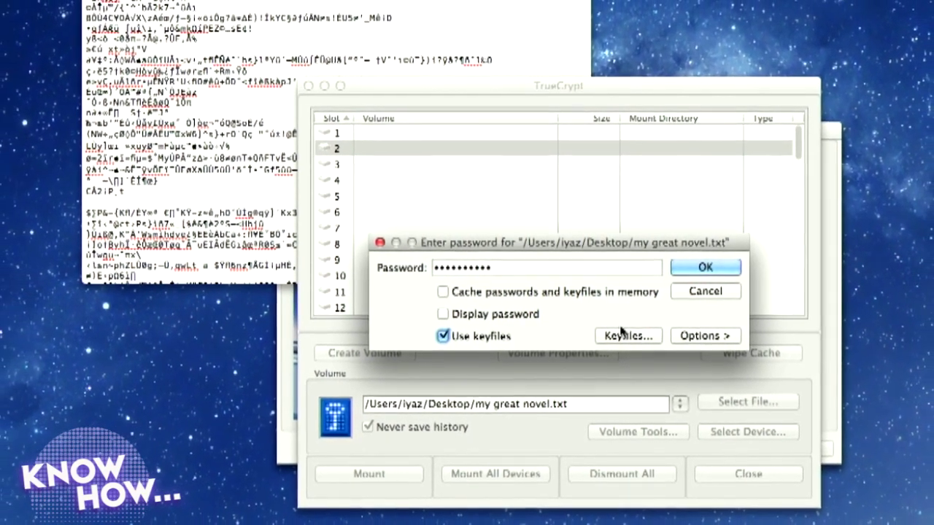
{"action": "left_click", "coordinate": [622, 334]}
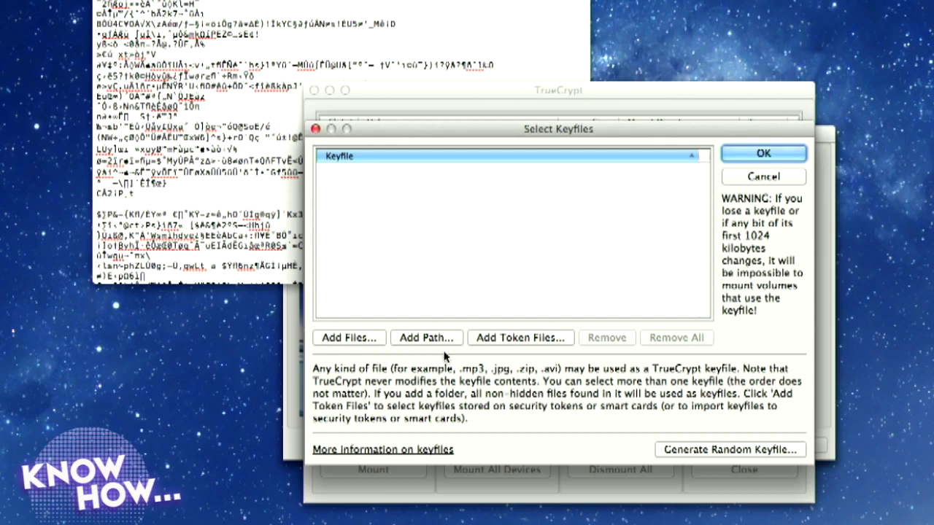
{"action": "left_click", "coordinate": [346, 339]}
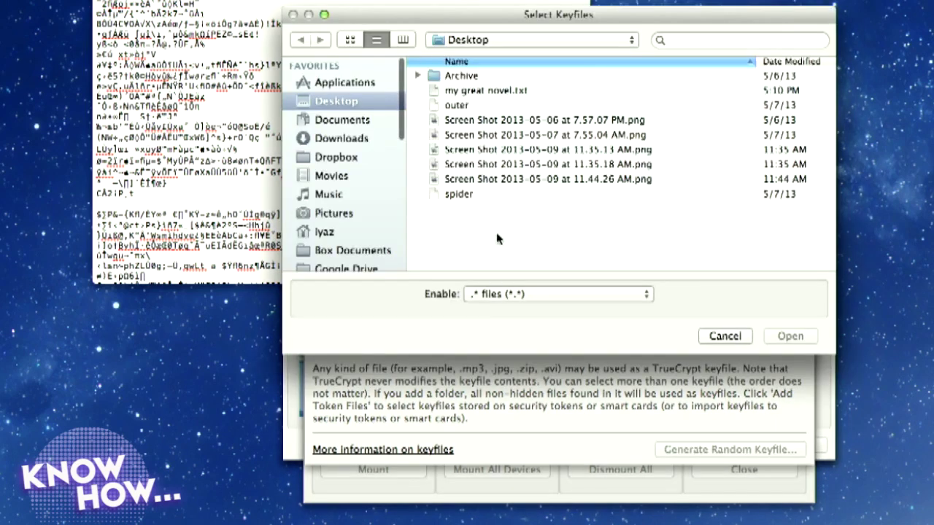
{"action": "left_click", "coordinate": [569, 121]}
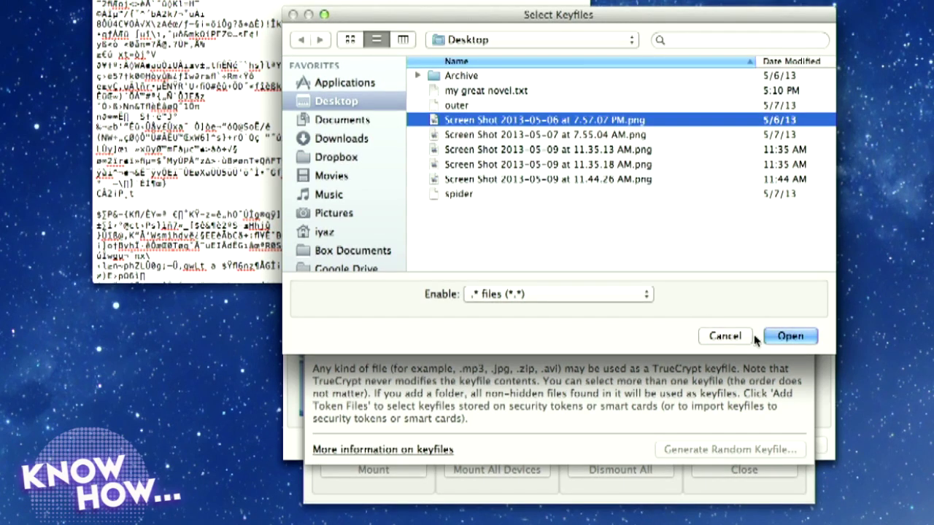
{"action": "left_click", "coordinate": [789, 336]}
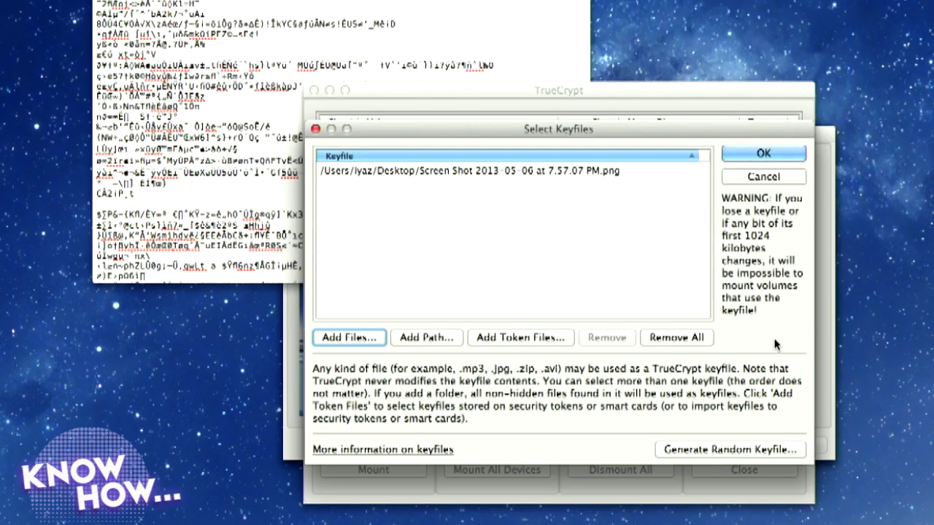
{"action": "left_click", "coordinate": [753, 156]}
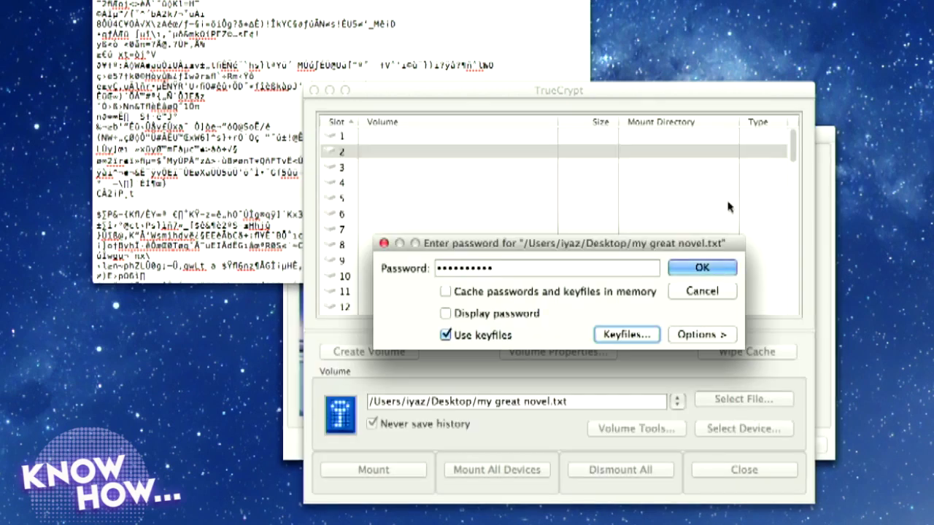
{"action": "left_click", "coordinate": [704, 268]}
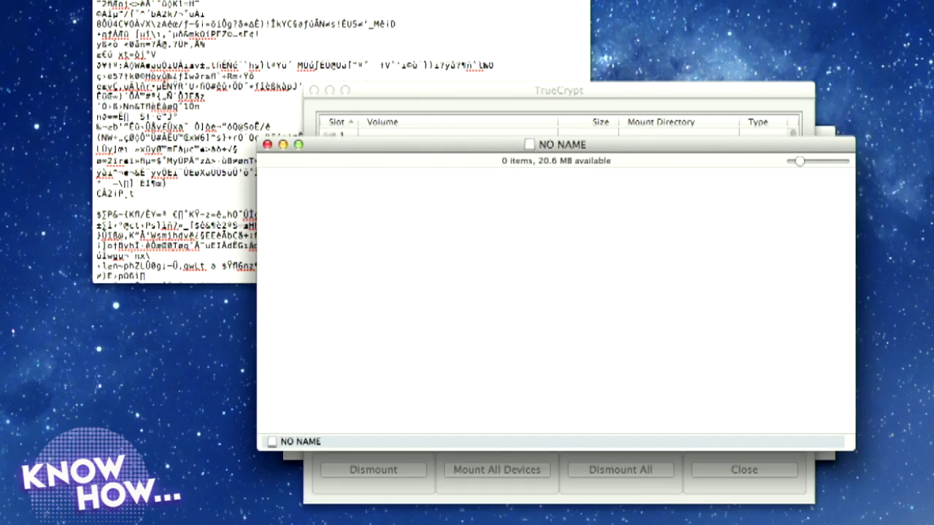
- Copy Screen Shot 2013-05-09 at 11.35.18 AM.png into NO NAME and close its window
{"action": "left_click_drag", "start_coordinate": [927, 336], "coordinate": [645, 356]}
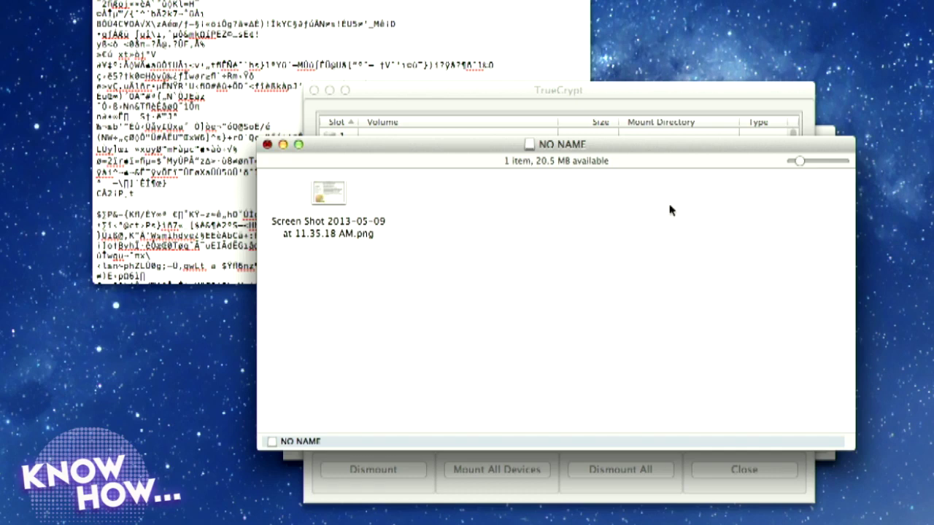
{"action": "key", "text": "super+w"}
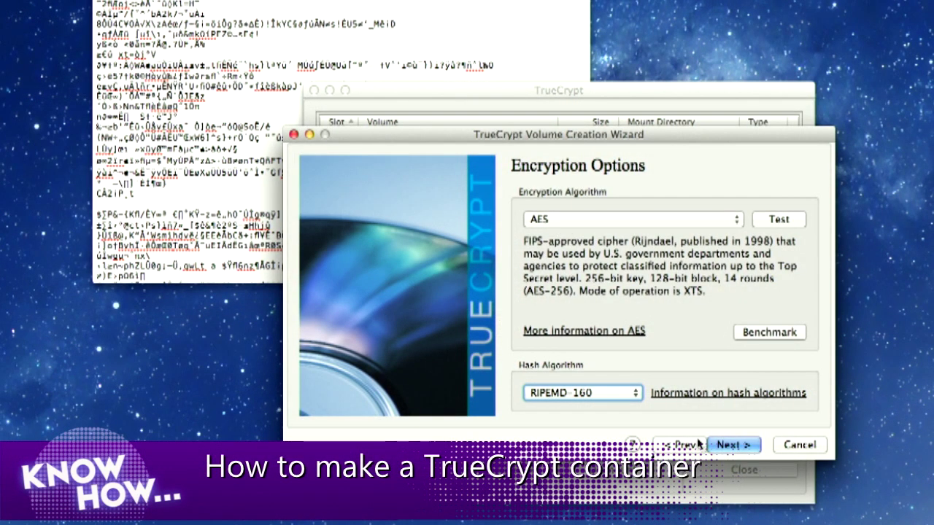
- Back out of the current volume creation wizard and close it
{"action": "left_click", "coordinate": [696, 444]}
{"action": "left_click", "coordinate": [698, 444]}
{"action": "left_click", "coordinate": [809, 447]}
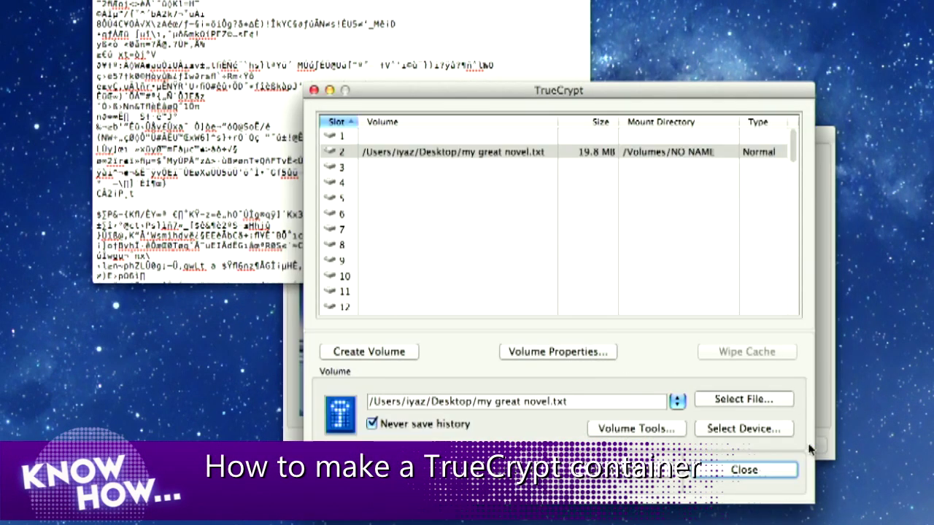
- Start a new hidden TrueCrypt file container up to the location page, then cancel it
{"action": "left_click", "coordinate": [387, 354]}
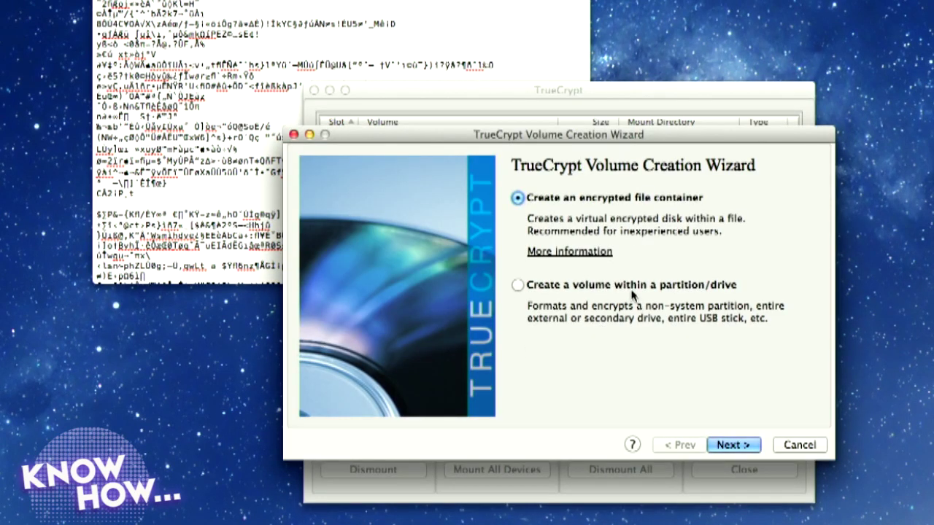
{"action": "left_click", "coordinate": [728, 442]}
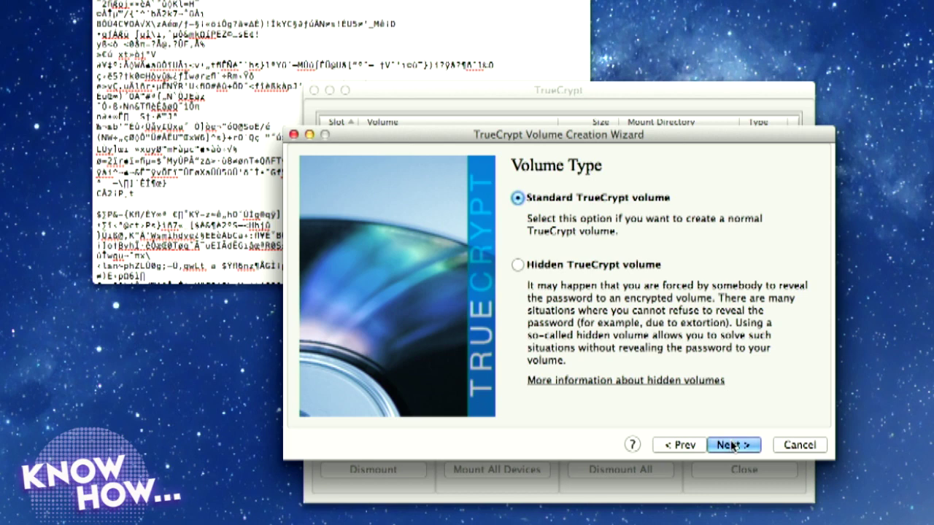
{"action": "left_click", "coordinate": [596, 267]}
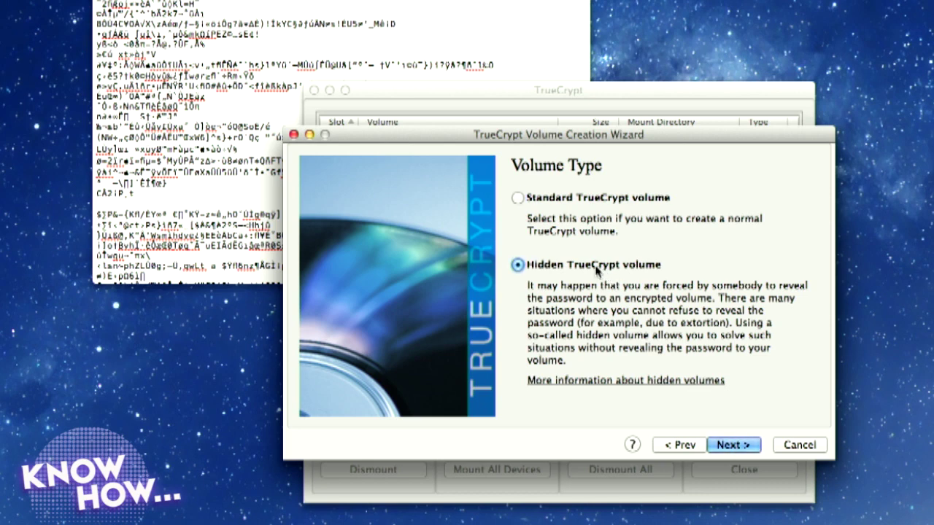
{"action": "left_click", "coordinate": [725, 447]}
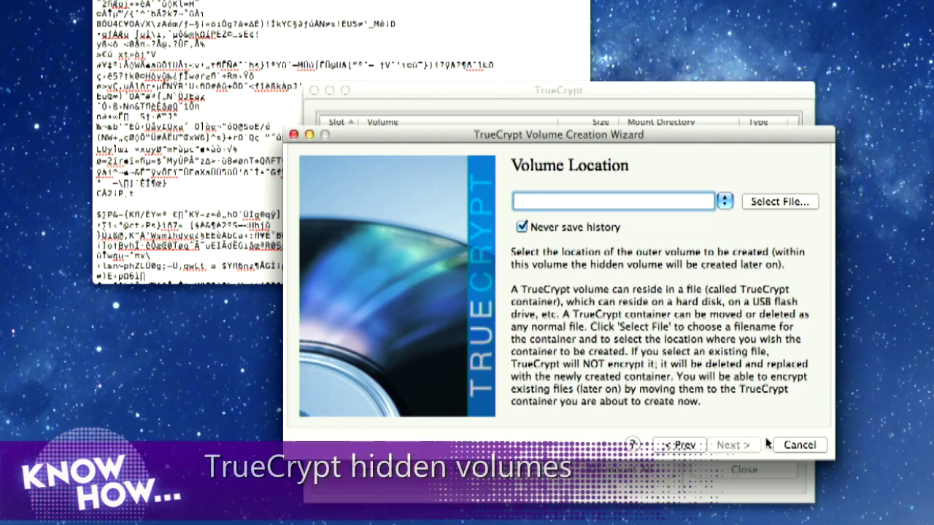
{"action": "left_click", "coordinate": [819, 446]}
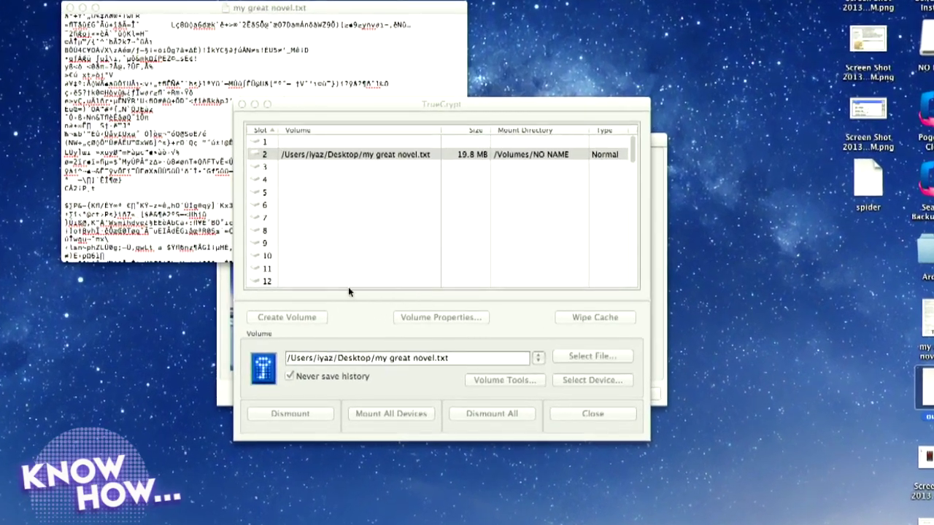
- Dismount my great novel.txt from slot 2 and select the Desktop file 'outer' to mount
{"action": "left_click", "coordinate": [391, 285]}
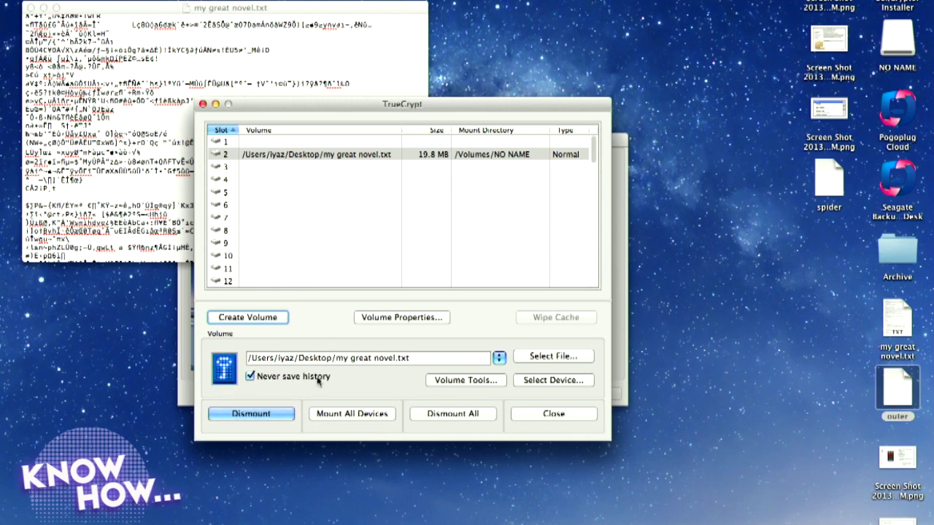
{"action": "left_click", "coordinate": [280, 416]}
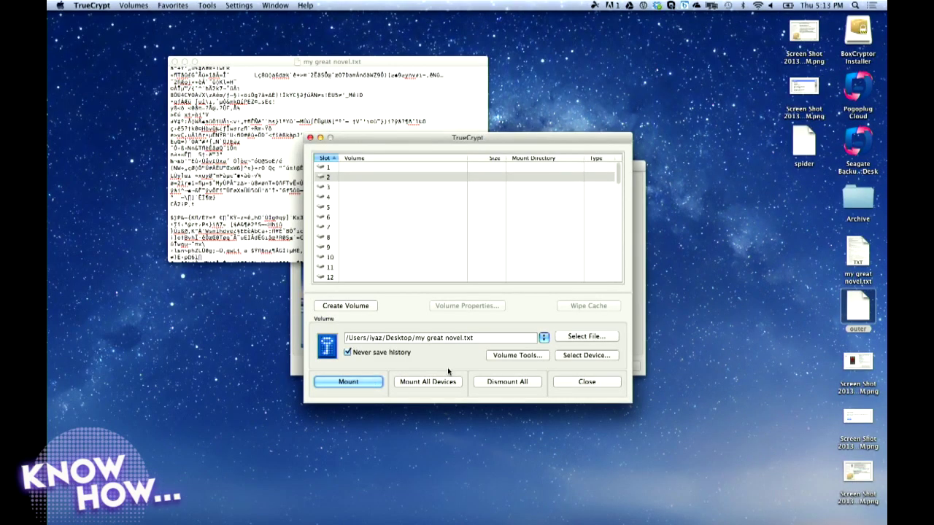
{"action": "left_click", "coordinate": [585, 336]}
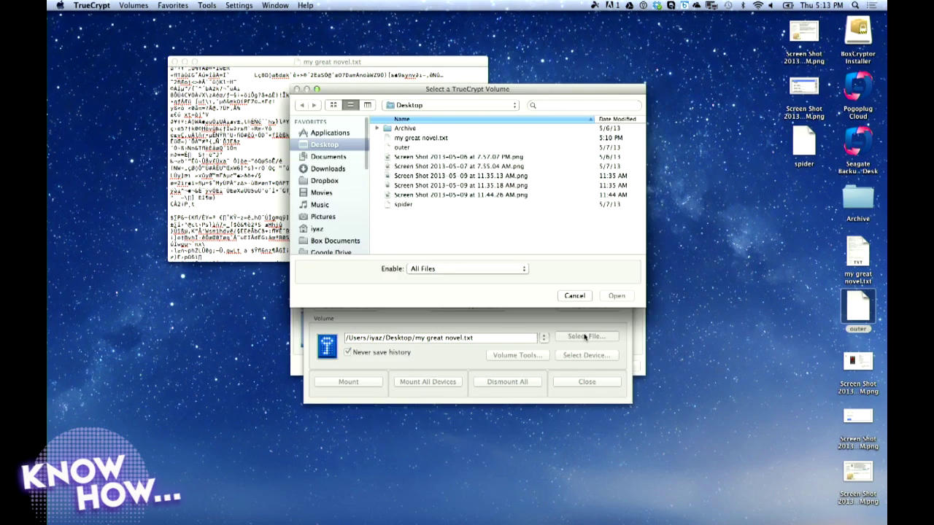
{"action": "left_click", "coordinate": [427, 149]}
{"action": "left_click", "coordinate": [615, 295]}
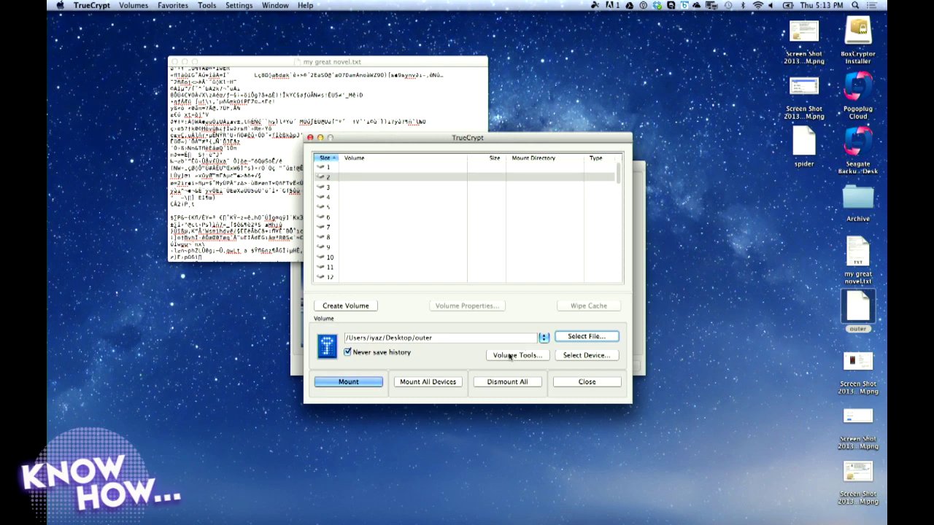
- Mount 'outer' in slot 2 with its password and open the empty OUTER20 volume
{"action": "left_click", "coordinate": [365, 382]}
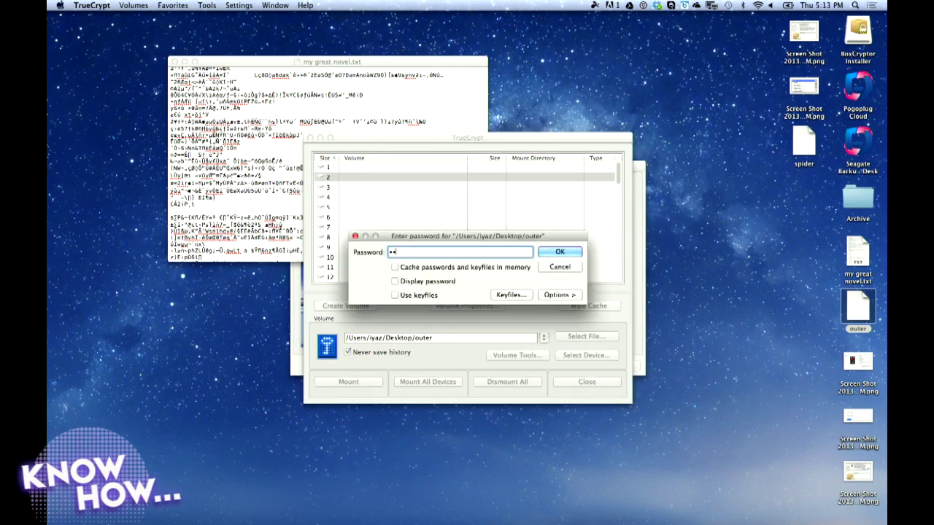
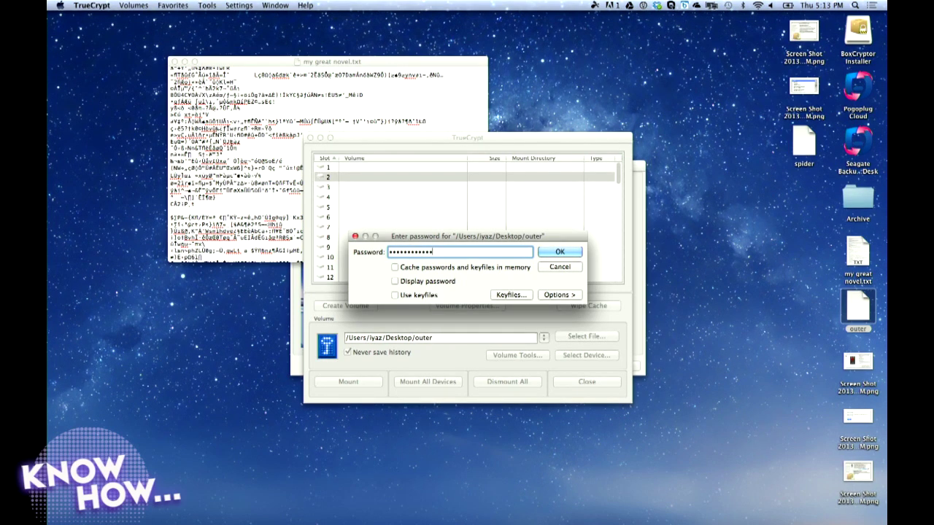
{"action": "left_click", "coordinate": [559, 252]}
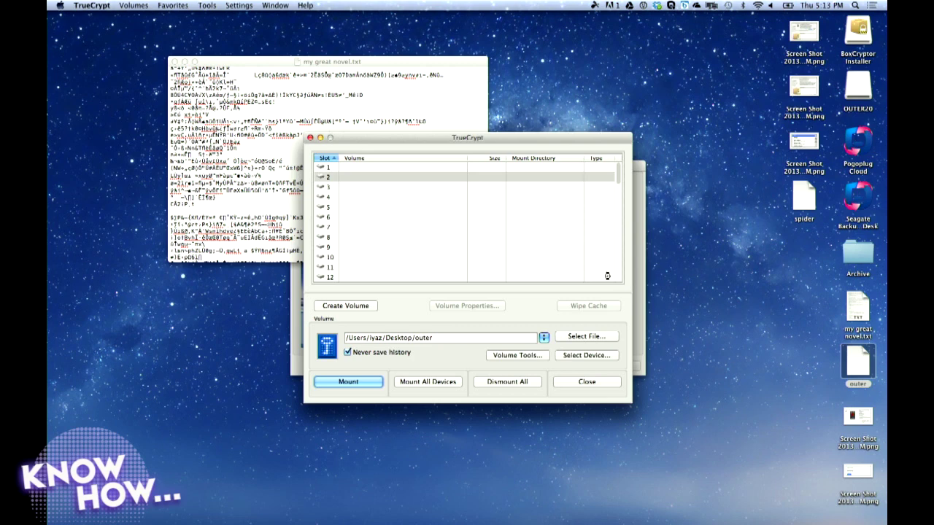
{"action": "double_click", "coordinate": [852, 93]}
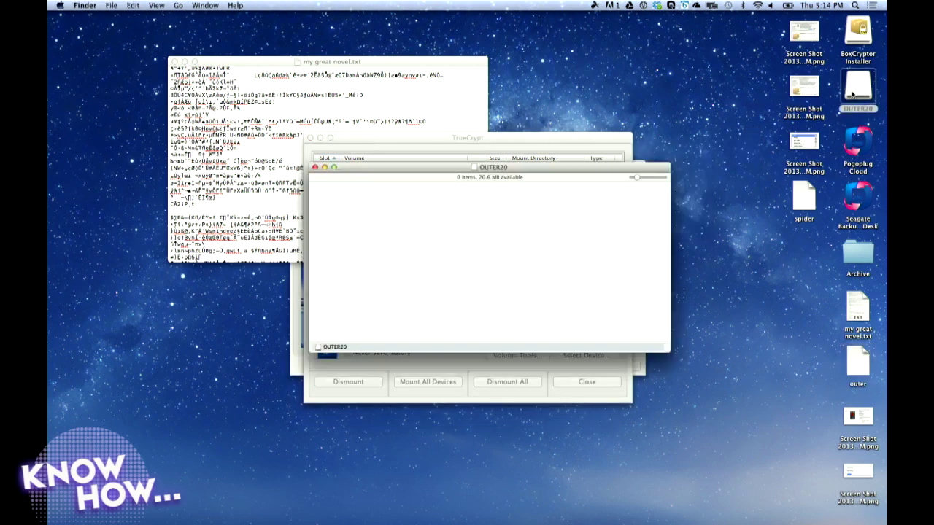
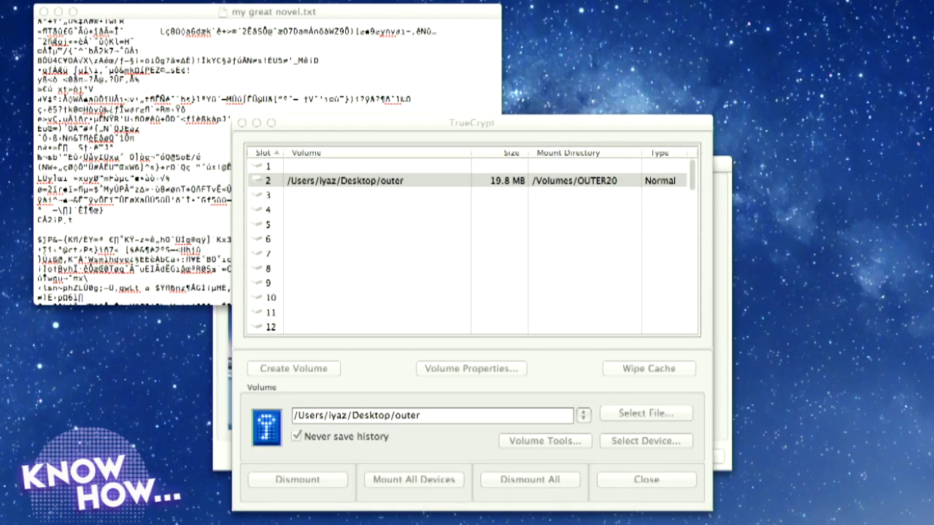
- Eject OUTER20 and dismount the outer volume in slot 2
{"action": "right_click", "coordinate": [933, 51]}
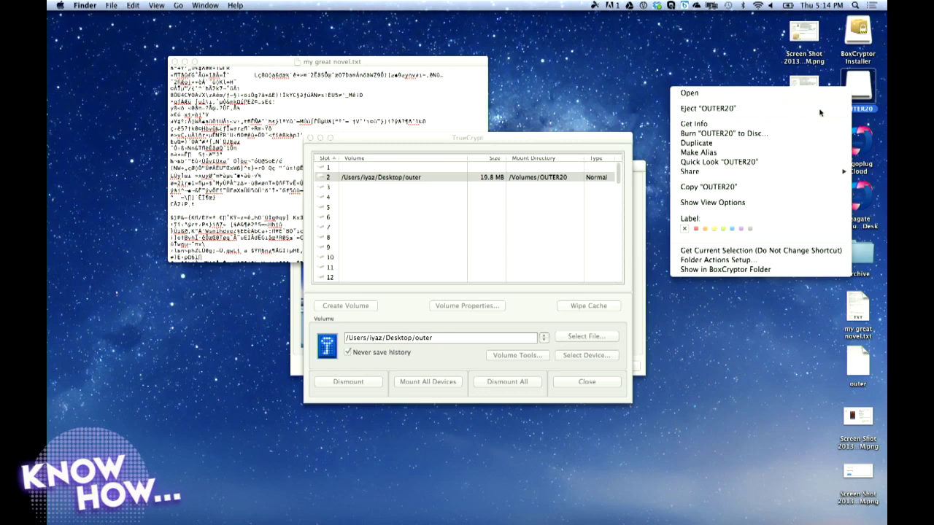
{"action": "left_click", "coordinate": [933, 80]}
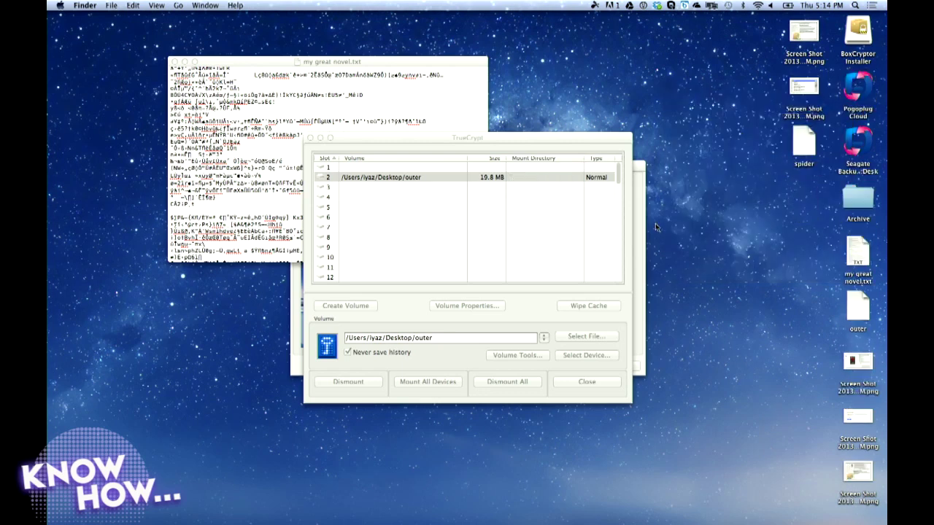
{"action": "left_click", "coordinate": [444, 346]}
{"action": "left_click", "coordinate": [357, 384]}
- Try remounting the outer file with a password, which is rejected as incorrect
{"action": "left_click", "coordinate": [349, 383]}
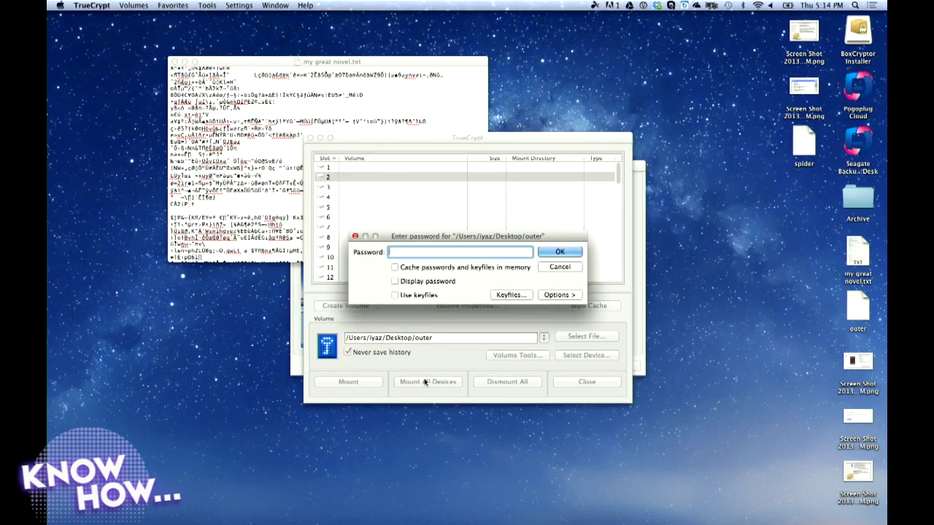
{"action": "type", "text": "•••••"}
{"action": "key", "text": "BackSpace"}
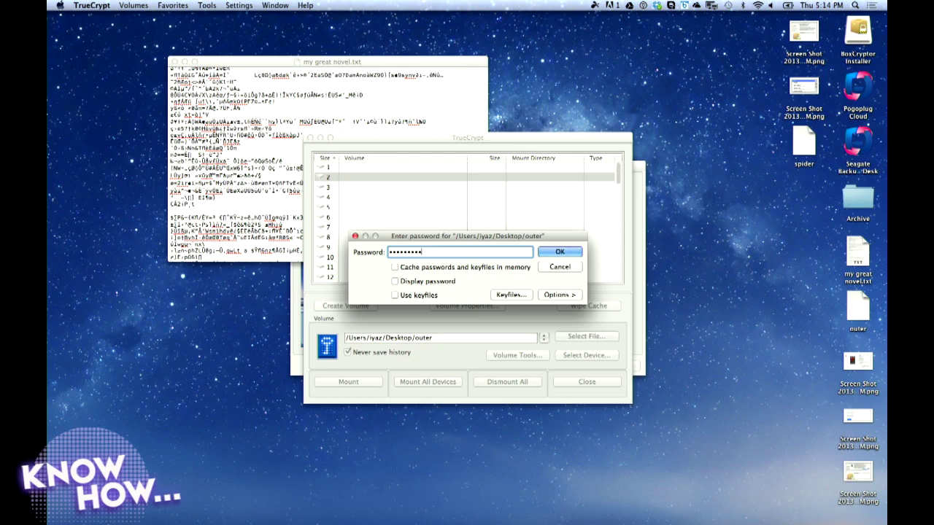
{"action": "key", "text": "Return"}
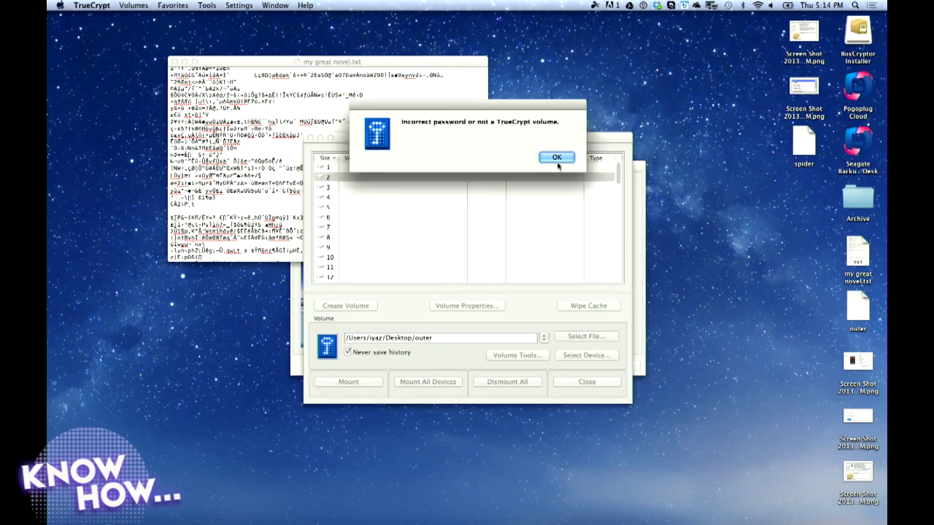
- Mount the outer file in slot 2 as the 9.9 MB hidden volume HIDDEN, then open it
{"action": "left_click", "coordinate": [557, 159]}
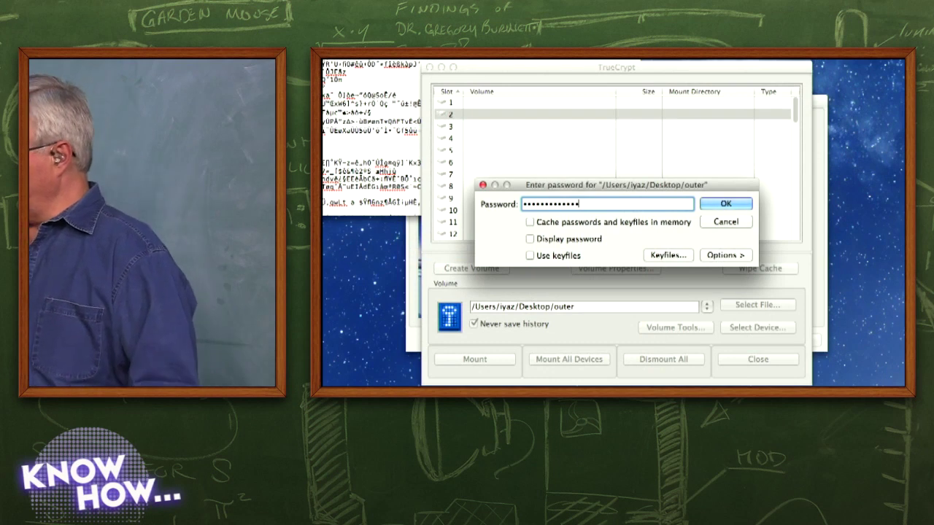
{"action": "key", "text": "Return"}
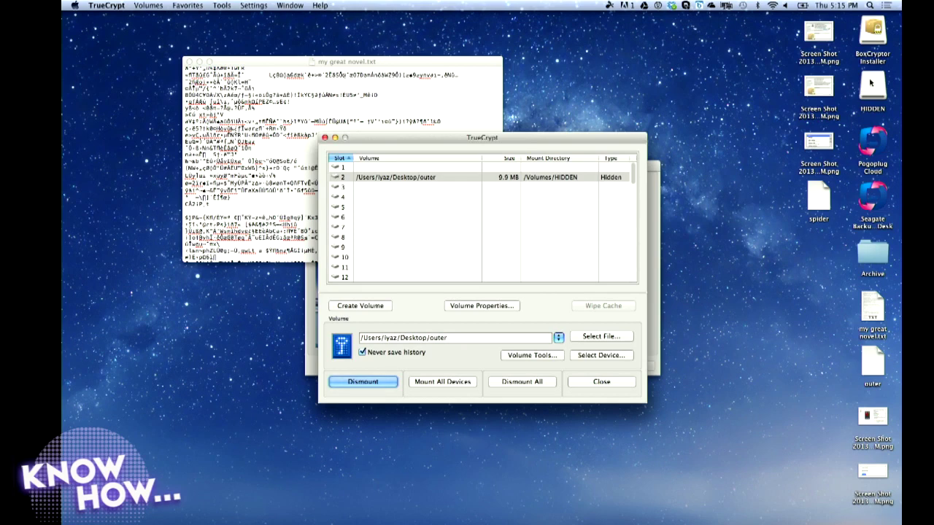
{"action": "double_click", "coordinate": [871, 83]}
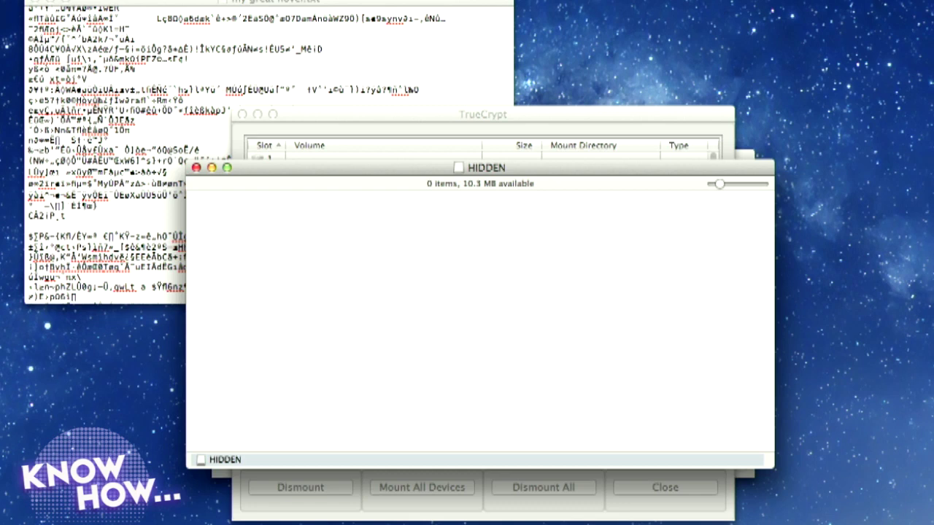
- Copy 'Screen Shot 2013-05-09 at 11.44.26 AM.png' into HIDDEN and close its window
{"action": "left_click_drag", "start_coordinate": [881, 183], "coordinate": [625, 330]}
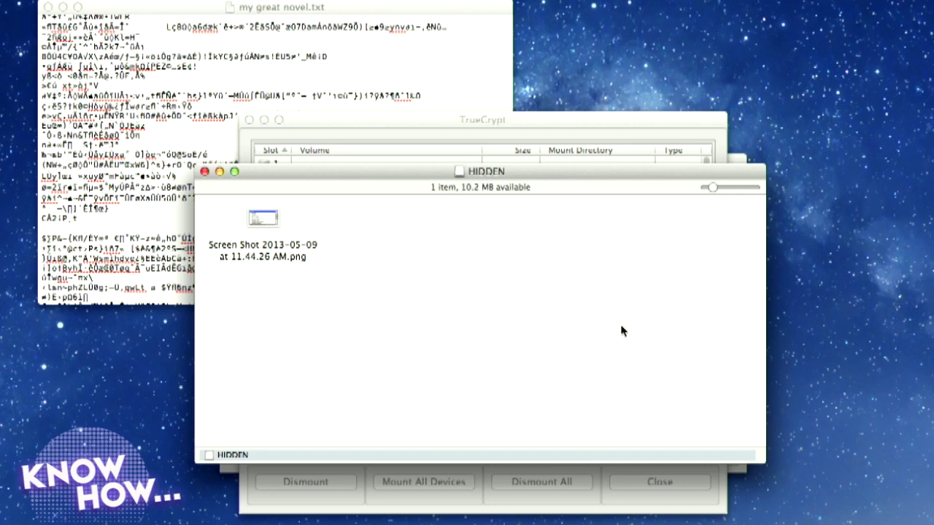
{"action": "key", "text": "super+w"}
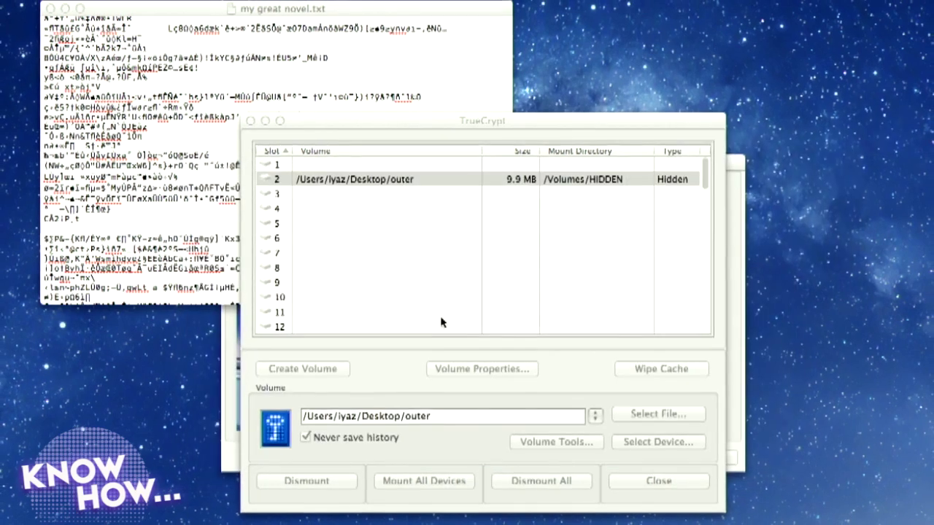